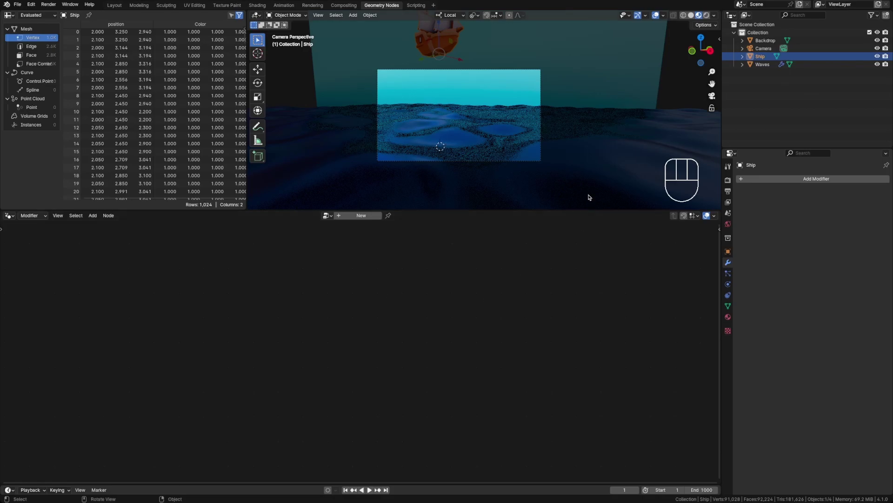
Step: Examine the scene from the camera and around it, covering the ship, the Waves node tree and the Backdrop
scroll(449, 144, "up", 2)
scroll(449, 144, "up", 1)
middle_click_drag(449, 145, 480, 144, "shift")
scroll(457, 155, "down", 2)
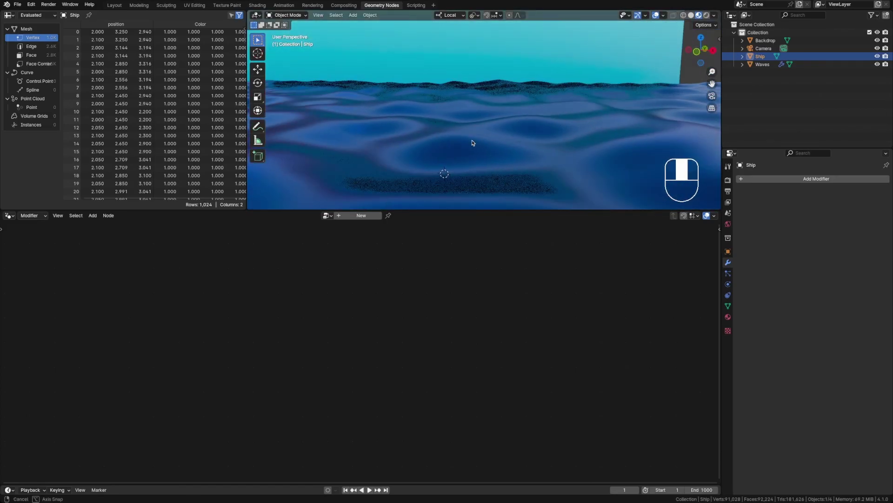
key("grave")
left_click(417, 104)
scroll(473, 144, "down", 3)
left_click(577, 101)
middle_click_drag(442, 184, 428, 180)
middle_click_drag(387, 290, 408, 254)
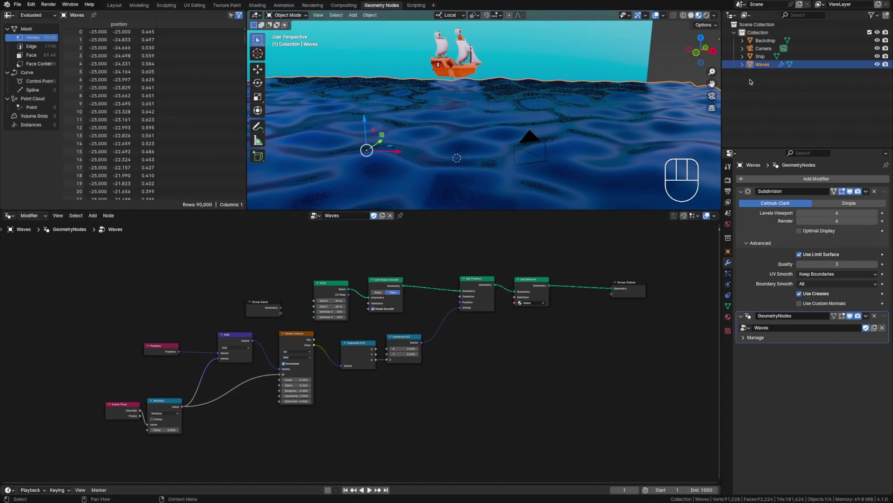
middle_click_drag(501, 151, 456, 129)
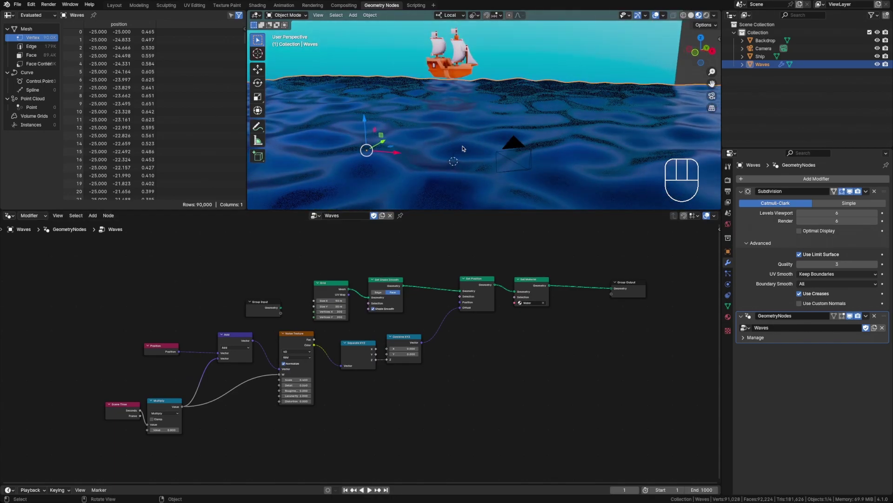
left_click(563, 60)
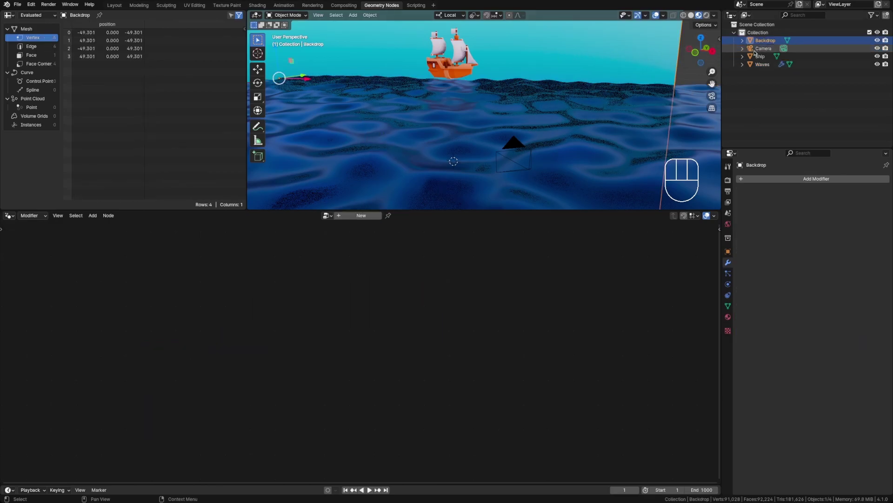
Step: View the scene through the Camera object and save the file
left_click(764, 48)
key("grave")
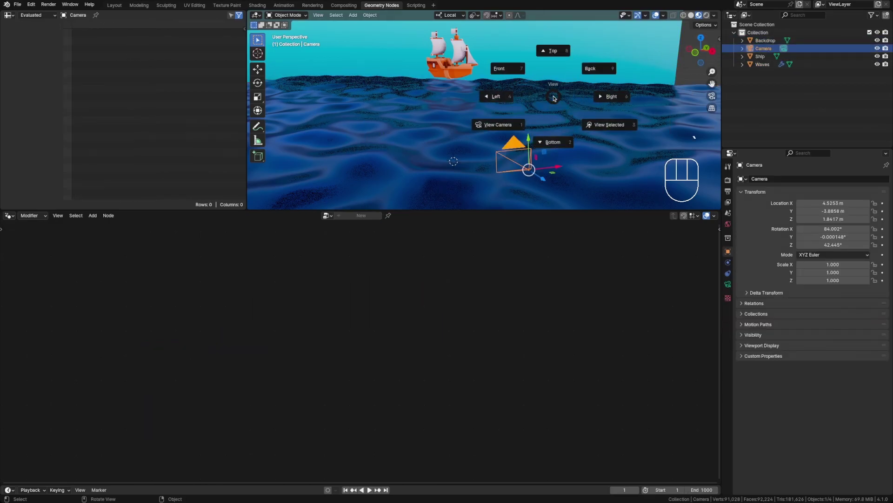
left_click(517, 127)
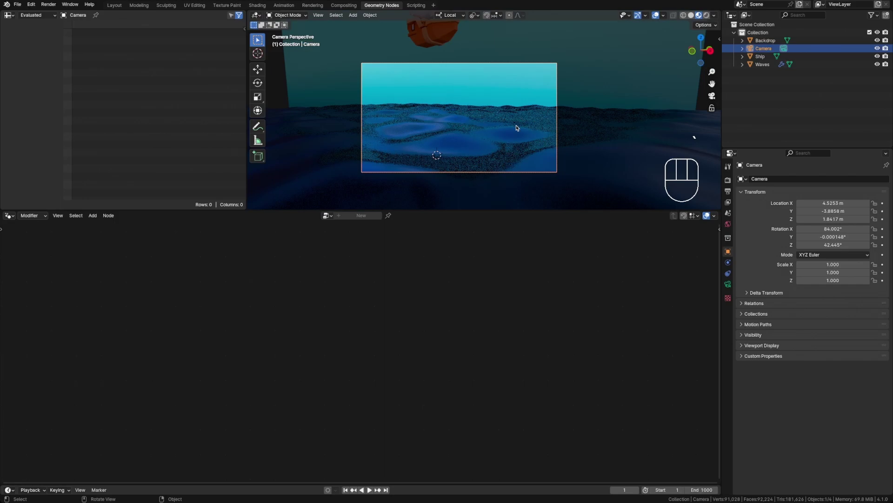
key("ctrl+s")
Step: Select the Ship and examine it above the water in the Layout workspace with Solid shading
left_click(760, 57)
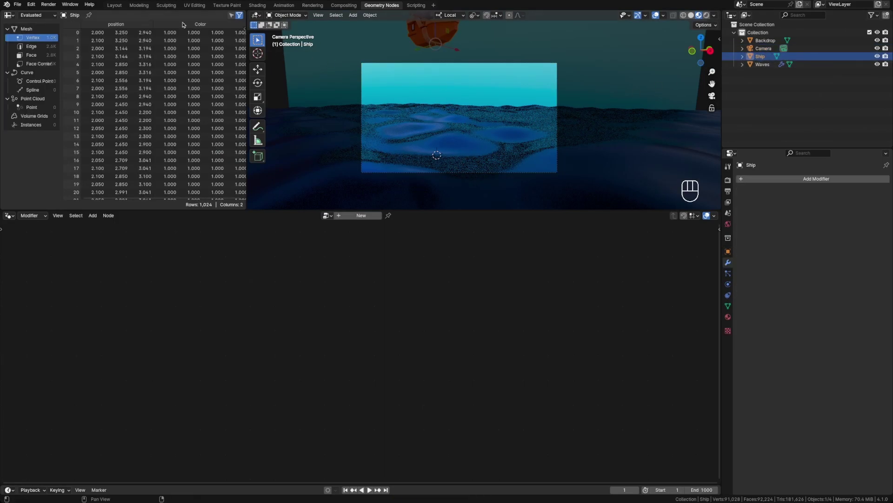
left_click(114, 6)
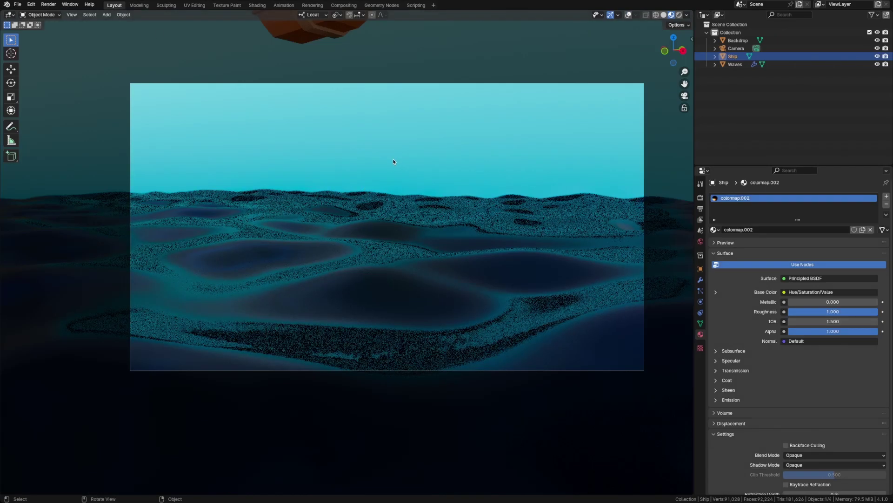
key("KP_0")
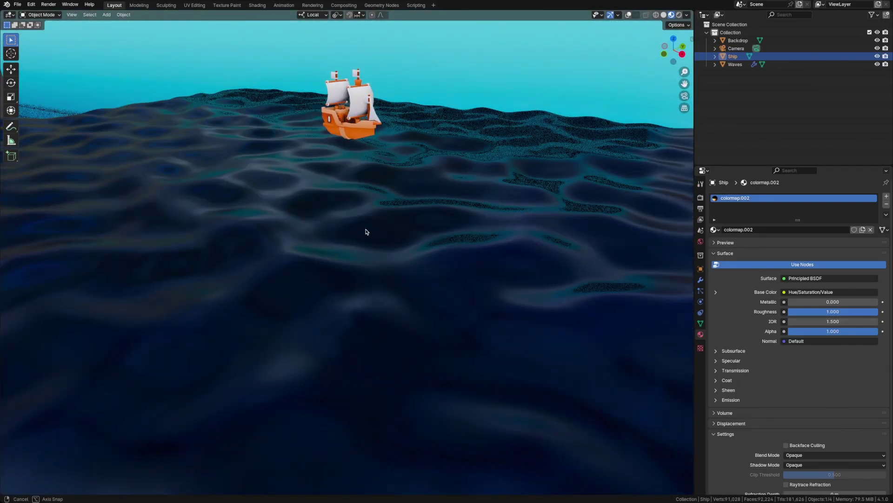
key("z")
left_click(419, 235)
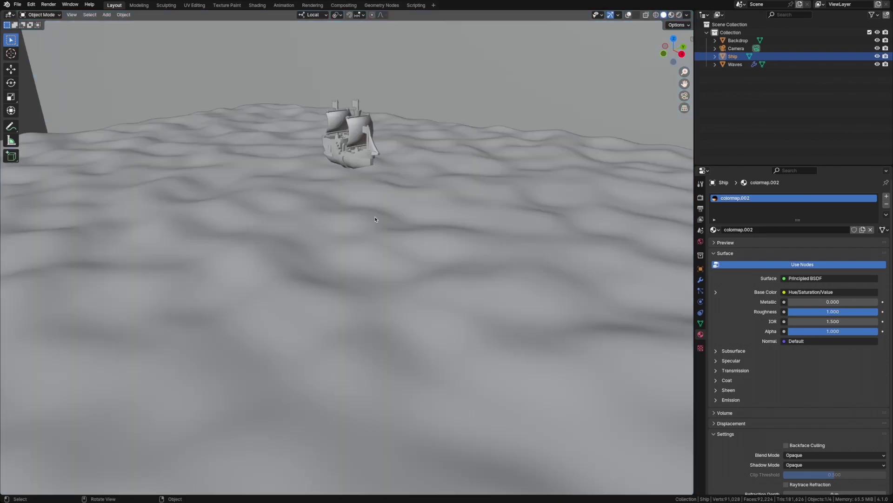
mouse_move(368, 214)
middle_mouse_down()
mouse_move(383, 189)
mouse_move(372, 210)
mouse_move(406, 183)
mouse_move(409, 200)
middle_mouse_up()
middle_click_drag(376, 170, 359, 160)
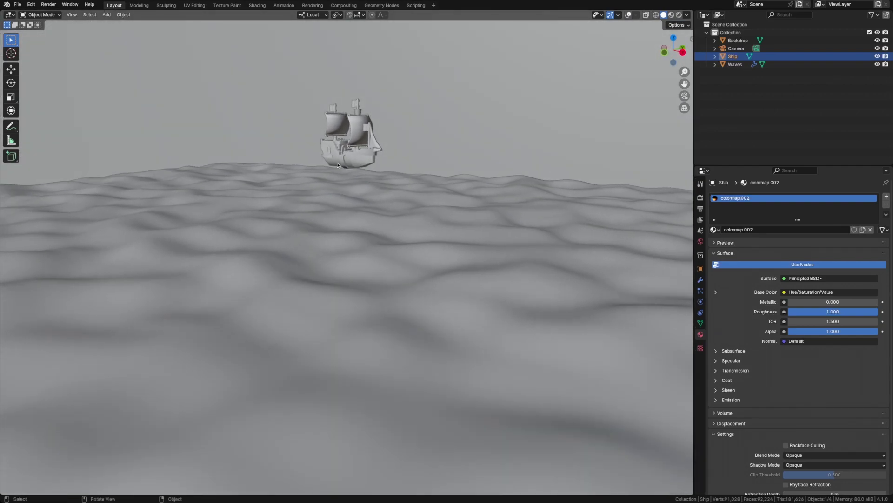
Step: Select the Waves object and inspect the ship and water in Material Preview shading, including from the front view
left_click(351, 271)
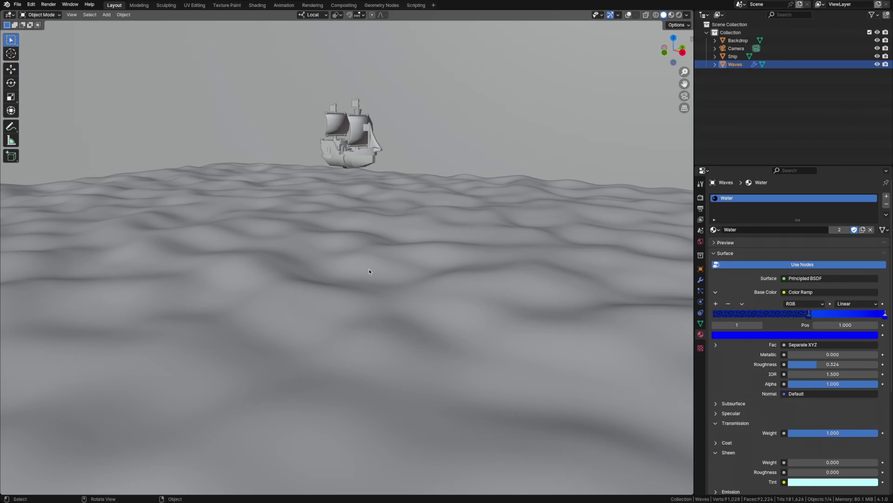
key("z")
left_click(366, 238)
middle_click_drag(366, 238, 363, 239)
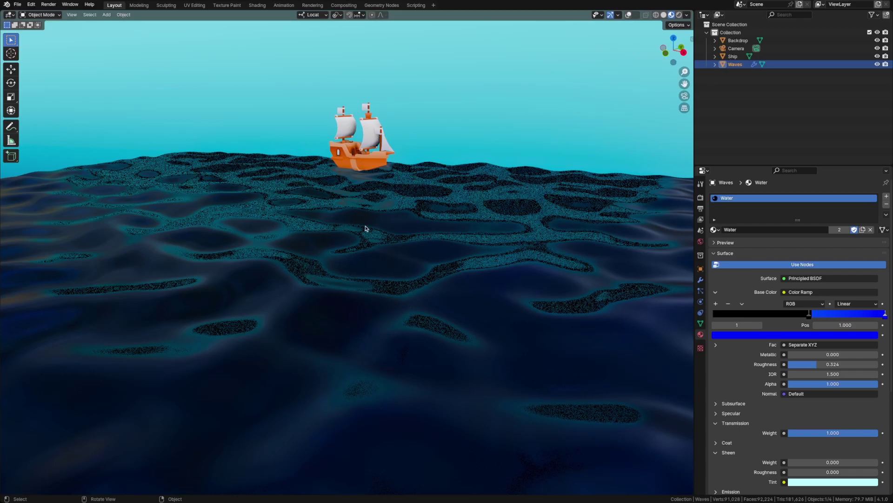
key("grave")
left_click(353, 213)
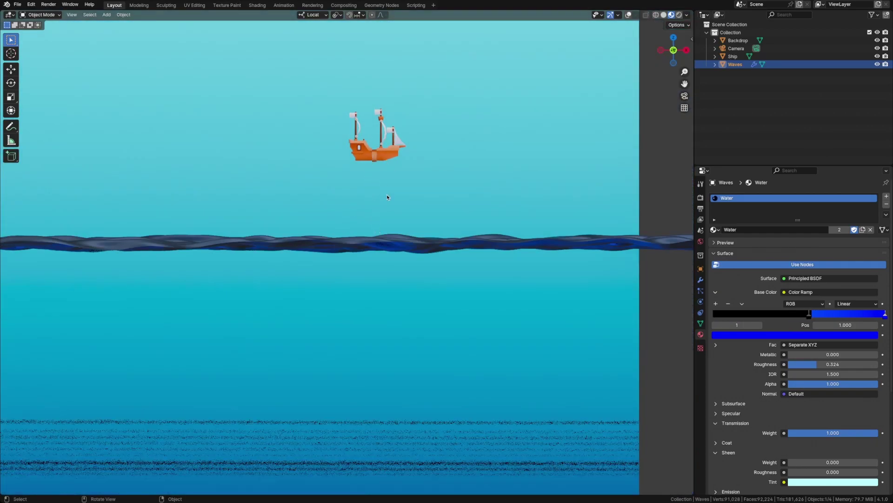
middle_click_drag(388, 197, 257, 253)
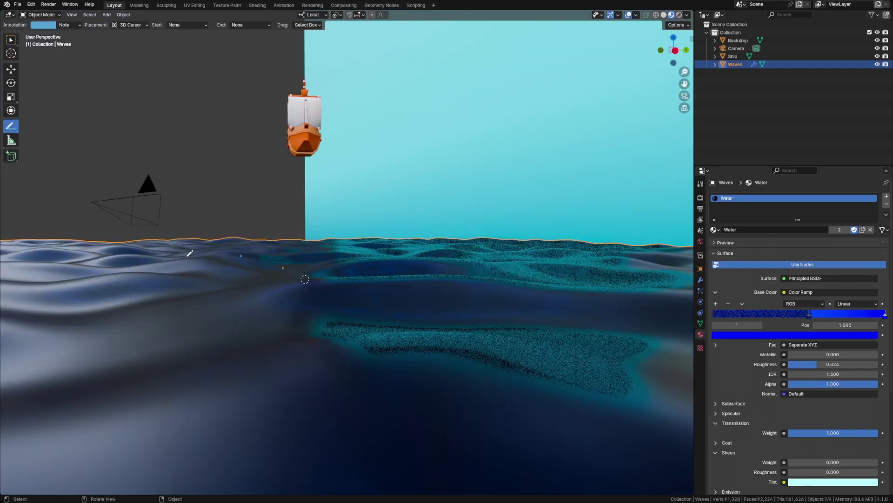
Step: Sketch temporary annotation lines rising from the wave surface
left_click_drag(186, 257, 169, 187)
left_click_drag(361, 259, 346, 199)
left_click_drag(213, 260, 240, 192)
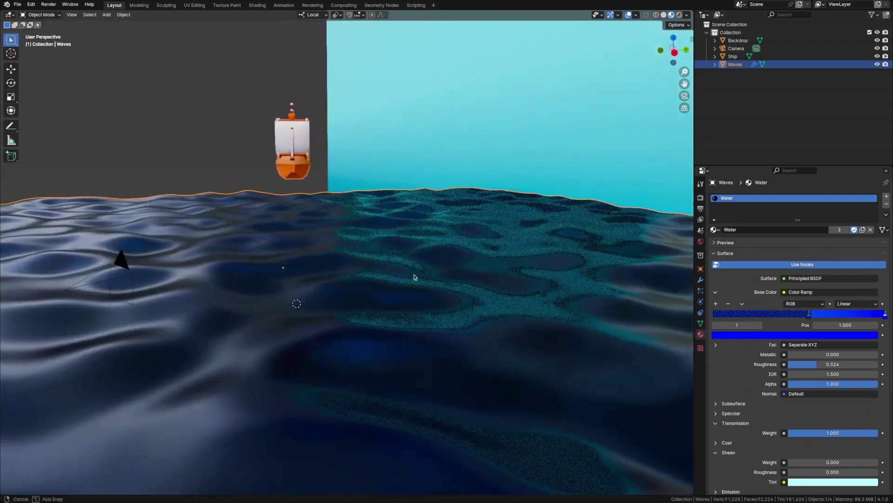
mouse_move(413, 276)
middle_mouse_down()
mouse_move(430, 272)
mouse_move(377, 281)
mouse_move(380, 267)
mouse_move(399, 274)
middle_mouse_up()
middle_click_drag(382, 28, 409, 83)
Step: Return to the Geometry Nodes workspace and review the Waves node tree
left_click(385, 5)
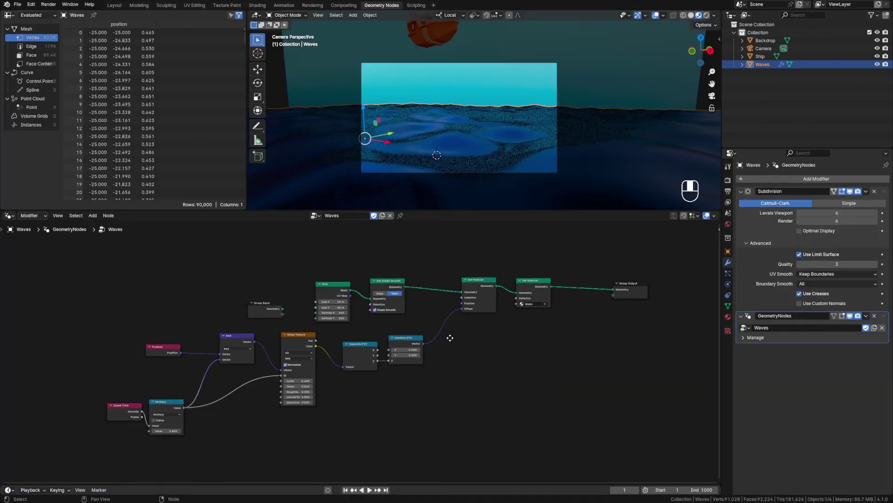
middle_click_drag(453, 339, 467, 323)
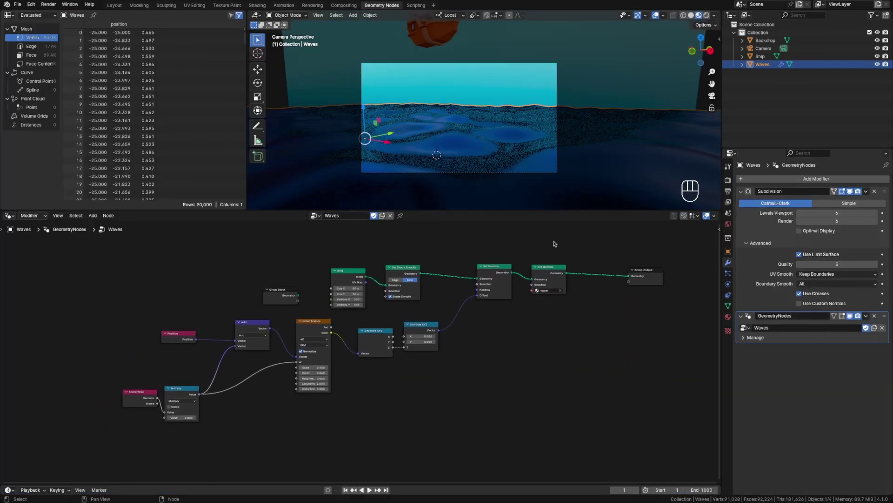
scroll(399, 321, "up", 2)
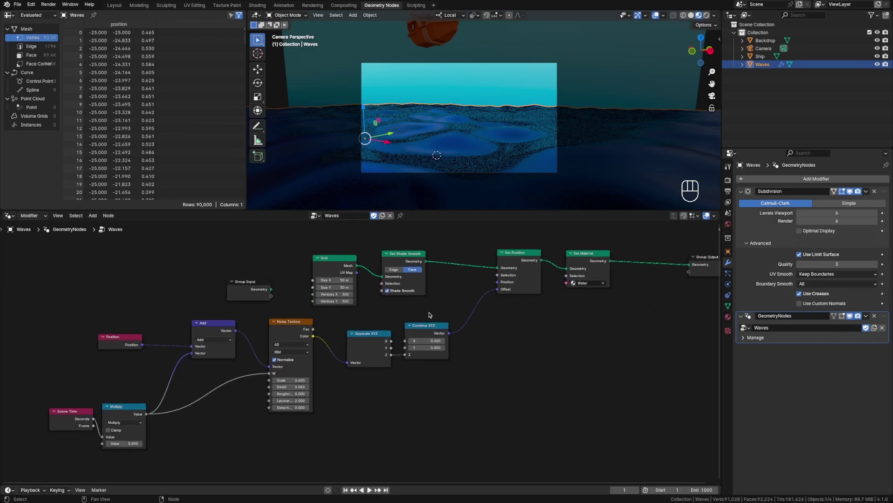
Step: Select the Ship and add a Geometry Nodes modifier to it
left_click(479, 99)
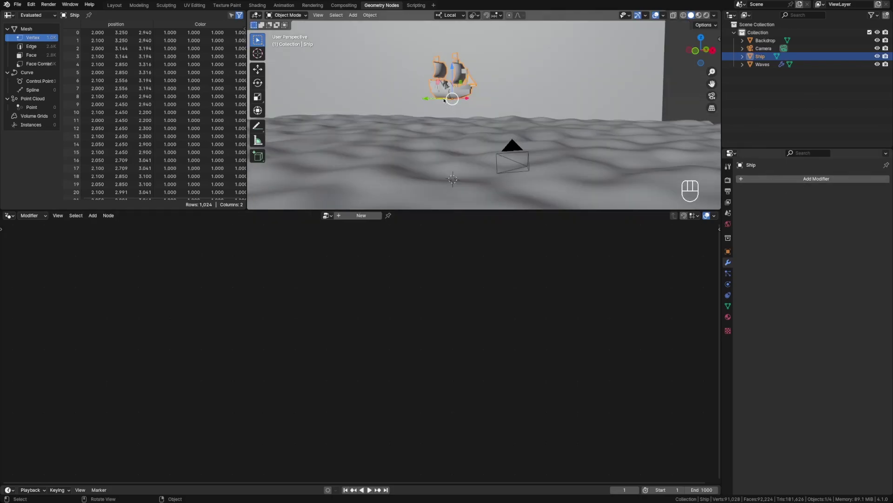
left_click(770, 178)
left_click(728, 264)
left_click(780, 184)
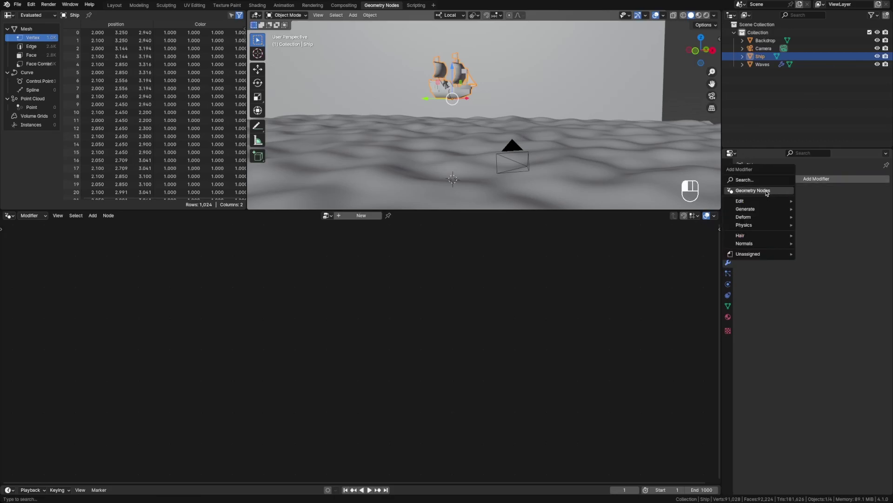
left_click(767, 191)
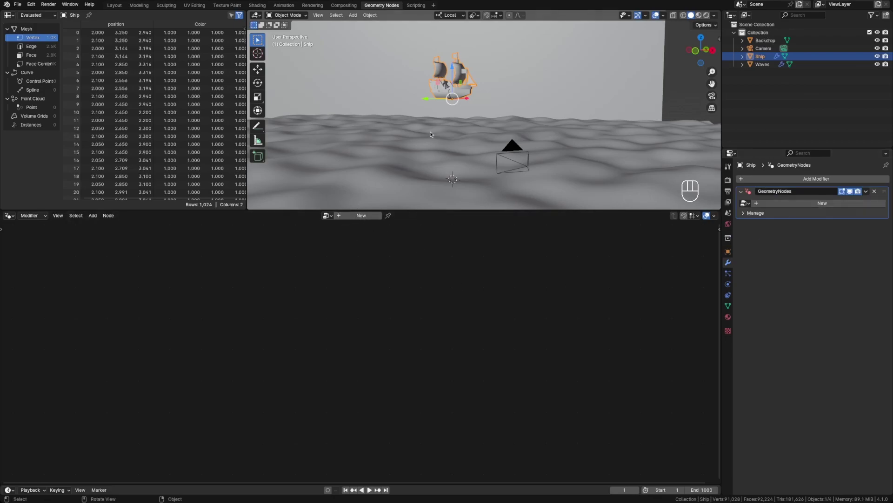
Step: Create a new node tree for the Ship named AlignToSurface and space its Group Input and Group Output nodes apart
left_click(356, 215)
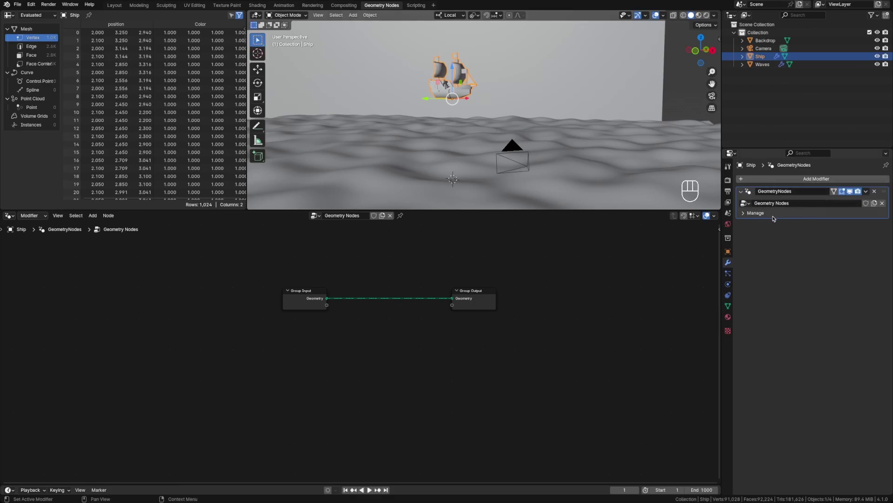
left_click(368, 216)
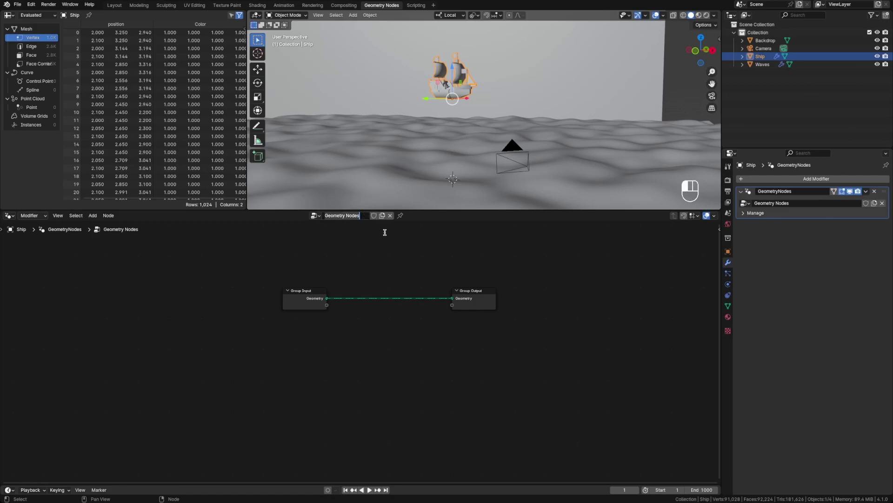
type("AlignToSurface")
key("Return")
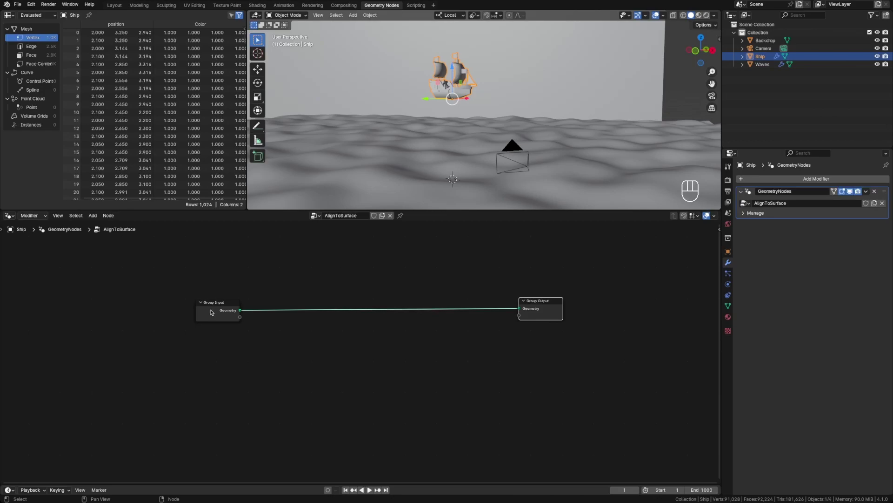
key("Home")
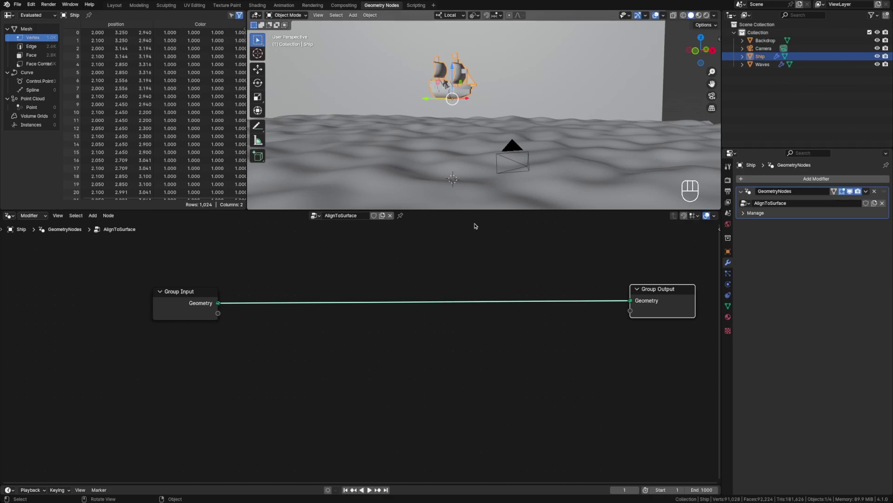
Step: Disconnect the Group Input geometry from the Group Output, and reconnect it
left_click(542, 278)
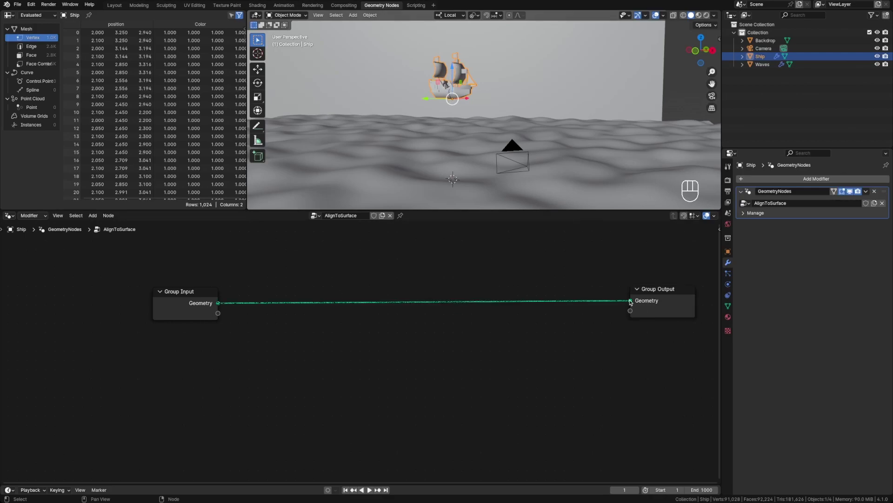
left_click_drag(630, 302, 595, 313)
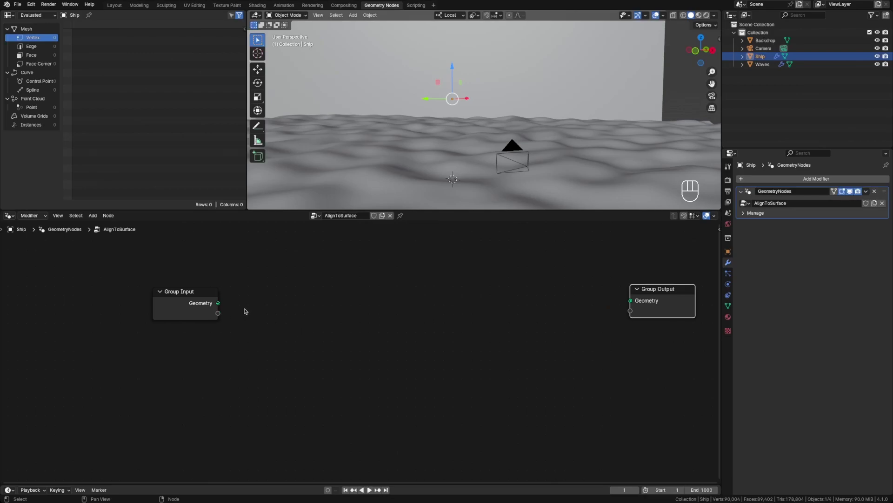
left_click_drag(218, 304, 578, 313)
left_click_drag(219, 304, 630, 301)
Step: Play the animation and watch the waves moving beneath the ship, ending with playback stopped
mouse_move(465, 129)
middle_mouse_down()
mouse_move(419, 129)
mouse_move(464, 146)
mouse_move(462, 132)
middle_mouse_up()
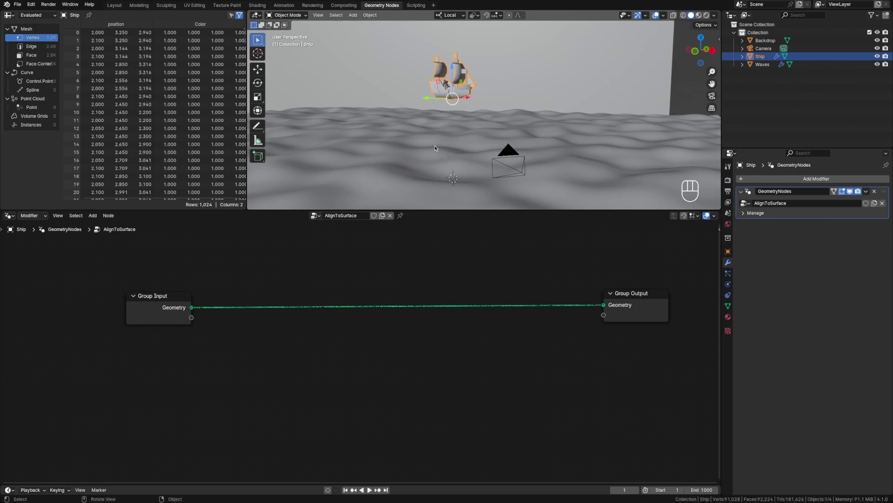
key("space")
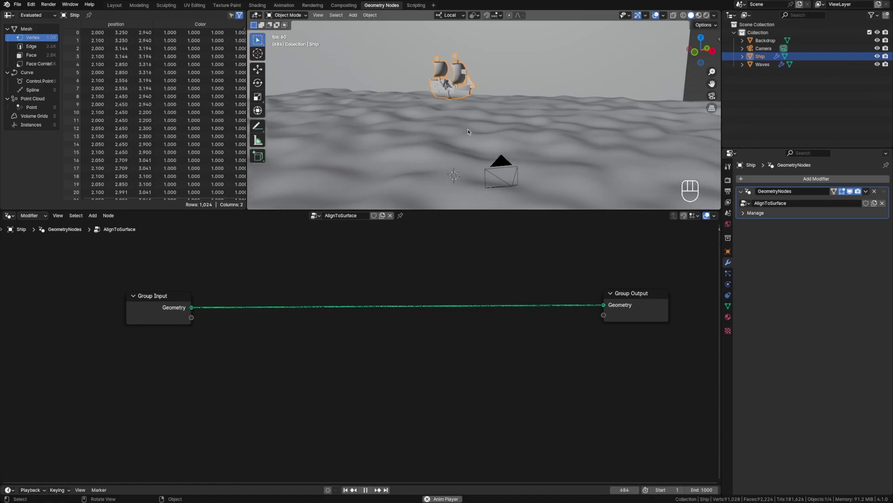
middle_click_drag(466, 142, 464, 135)
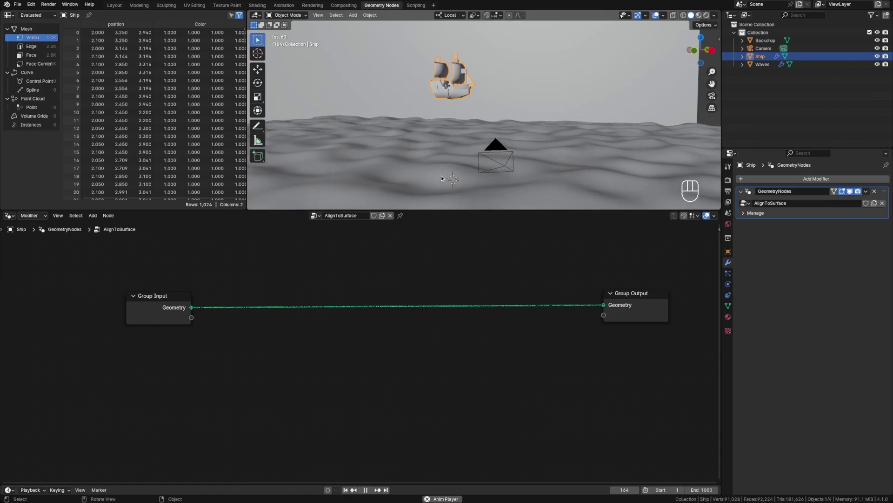
middle_click_drag(443, 178, 473, 253)
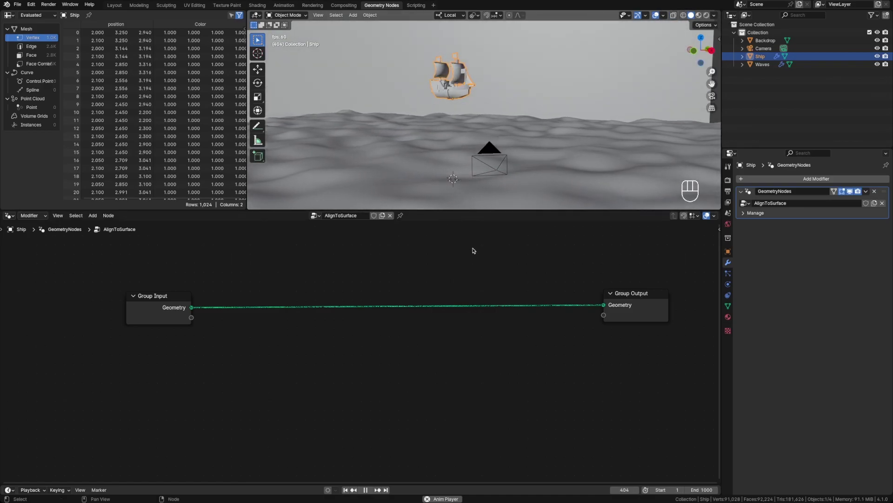
key("space")
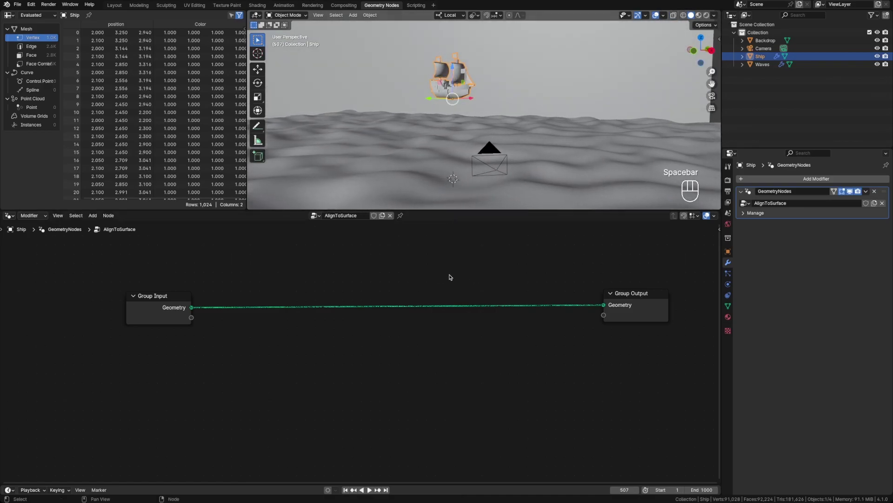
Step: Add a Raycast node and place it below the link between the Group Input and Group Output nodes
middle_click_drag(407, 287, 421, 279)
key("shift+a")
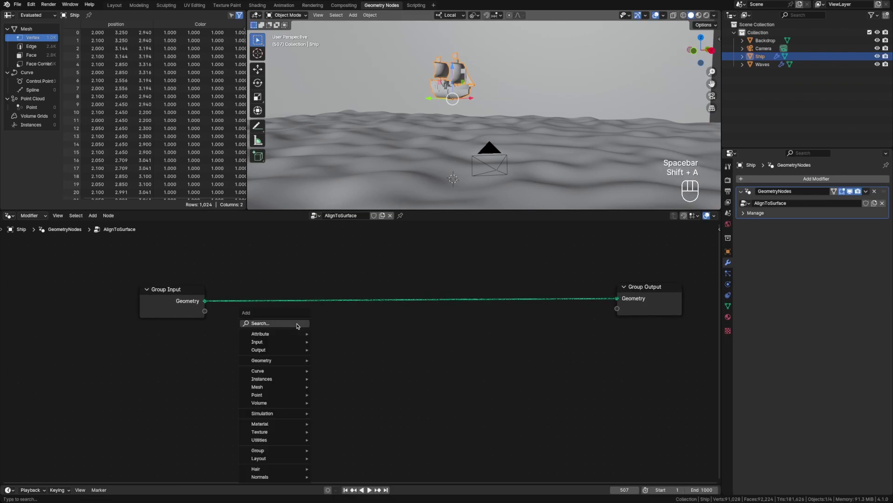
type("raycast")
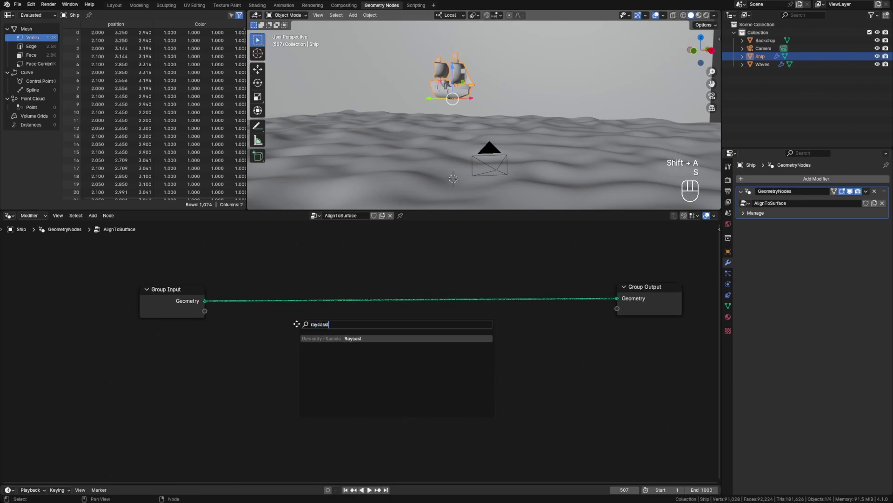
key("Return")
left_click(306, 315)
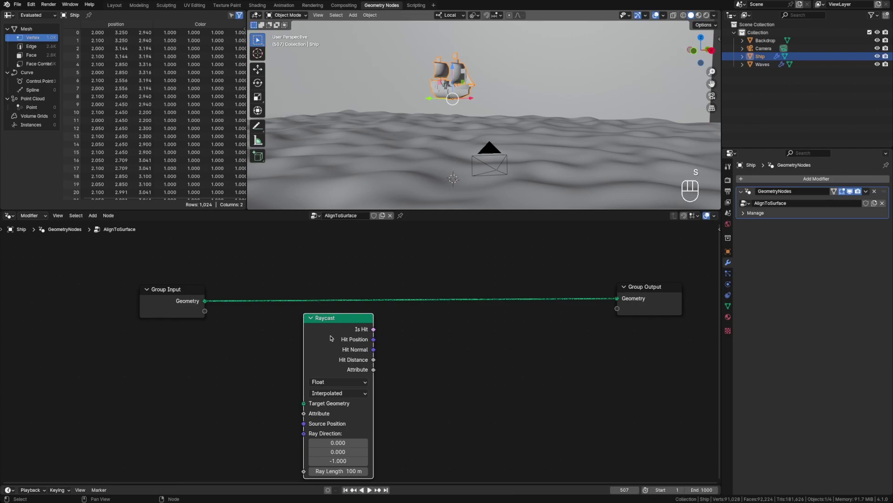
middle_click_drag(400, 350, 434, 311)
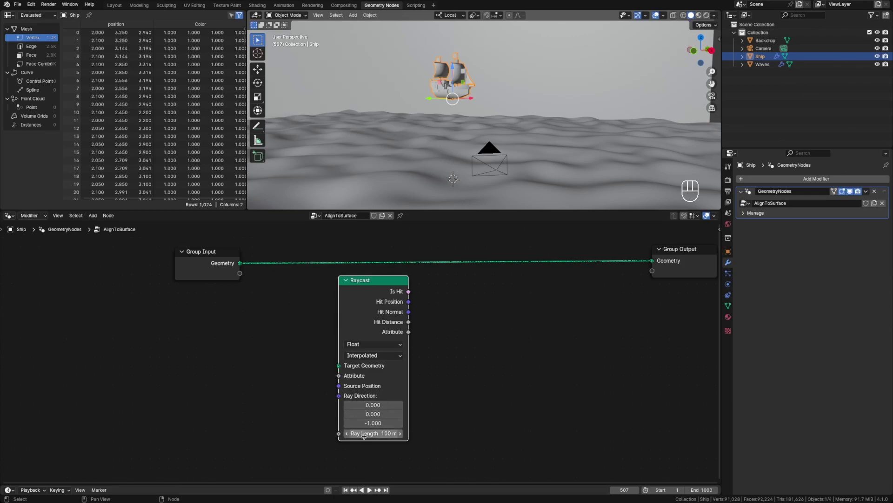
left_click_drag(367, 283, 351, 286)
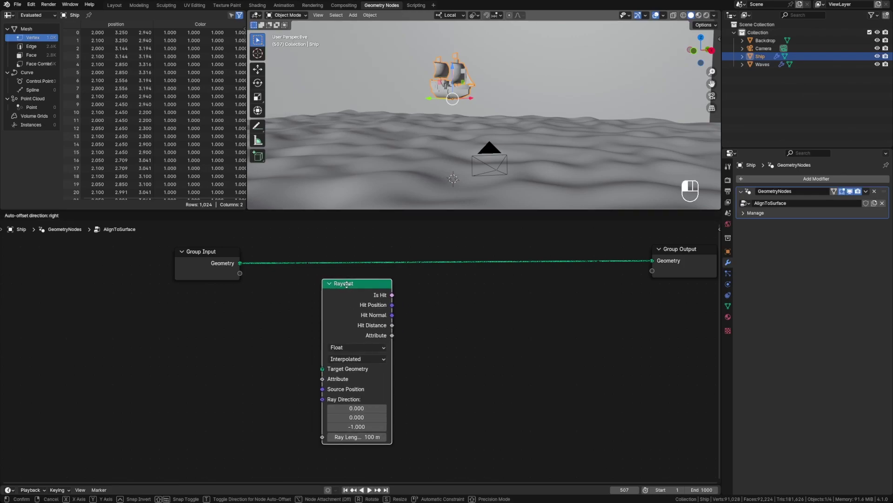
left_click(473, 339)
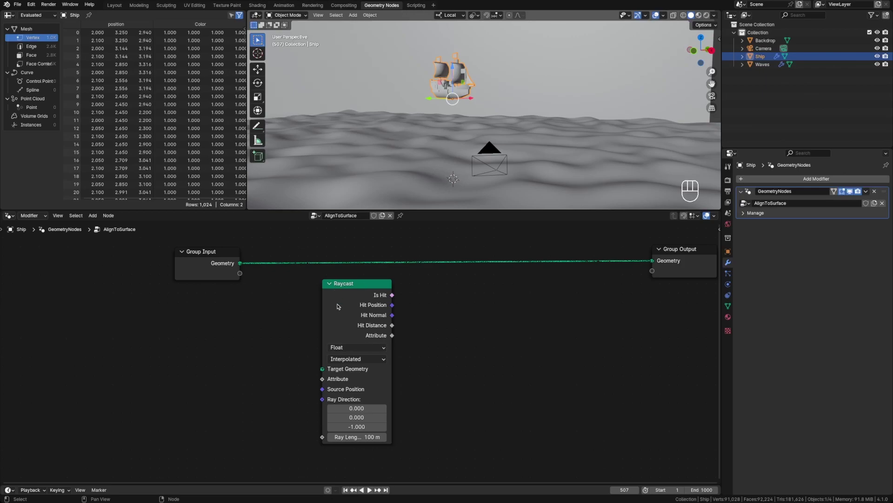
left_click_drag(341, 312, 353, 312)
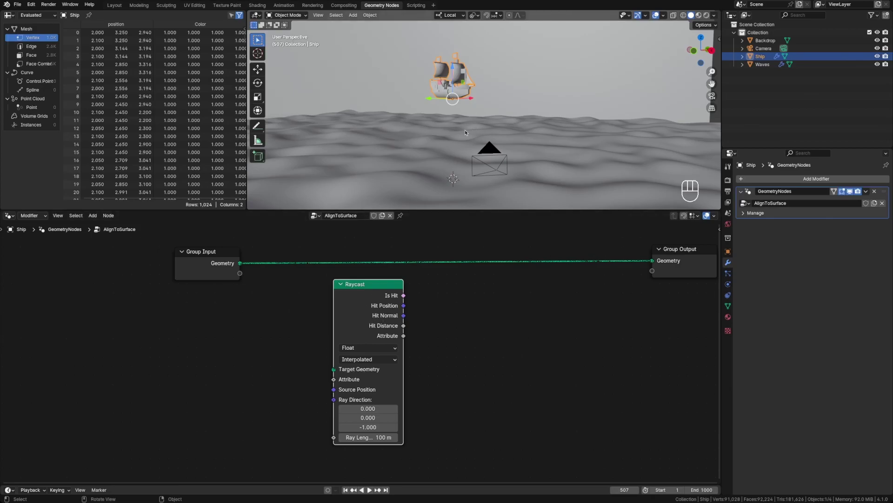
scroll(468, 109, "up", 4)
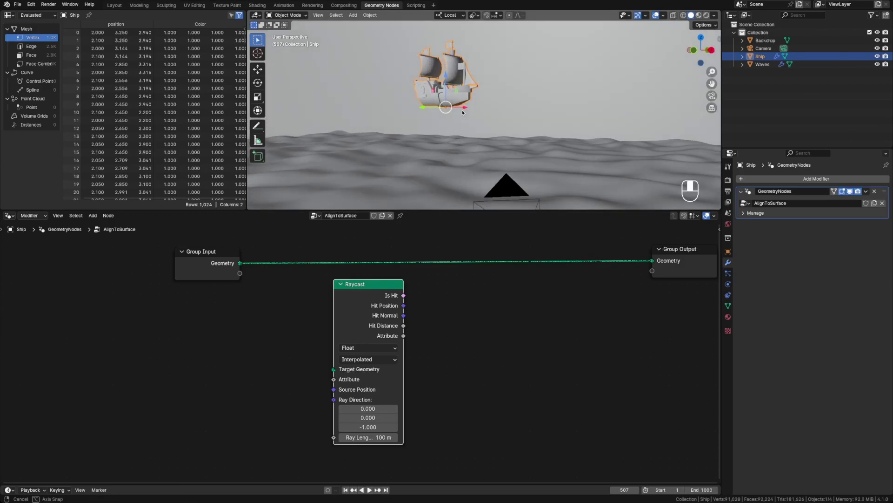
key("d")
left_click_drag(393, 119, 587, 118)
key("super+z")
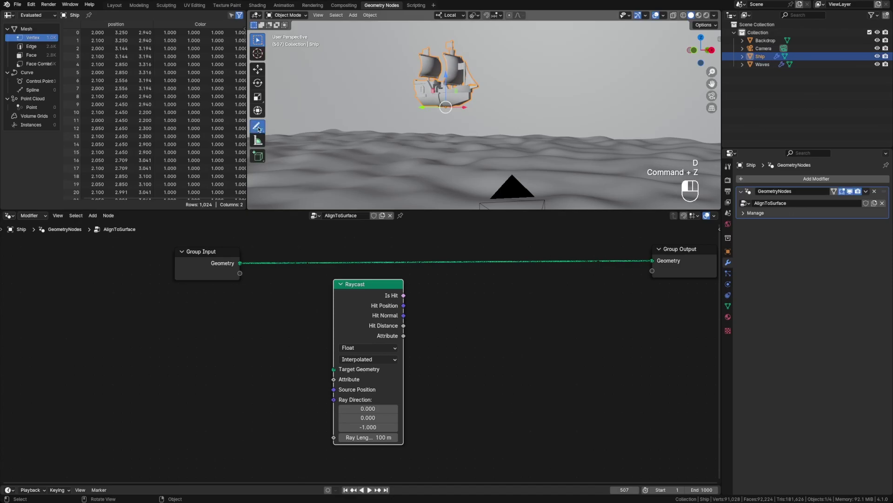
left_click_drag(257, 125, 289, 145)
left_click_drag(364, 115, 551, 116)
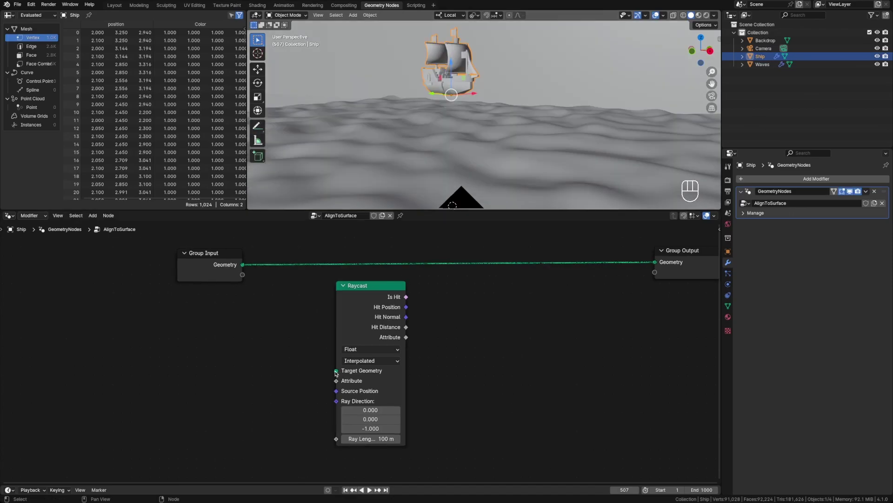
Step: Add an Object Info node for the Waves object and place it beside the Raycast node, below the Group Input
middle_click_drag(467, 310, 441, 309)
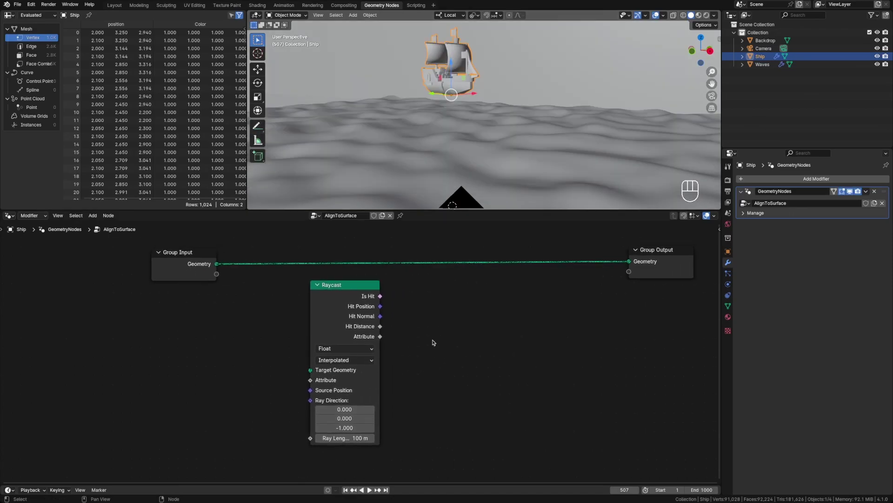
scroll(461, 138, "down", 1)
scroll(461, 137, "down", 1)
middle_click_drag(463, 140, 457, 142)
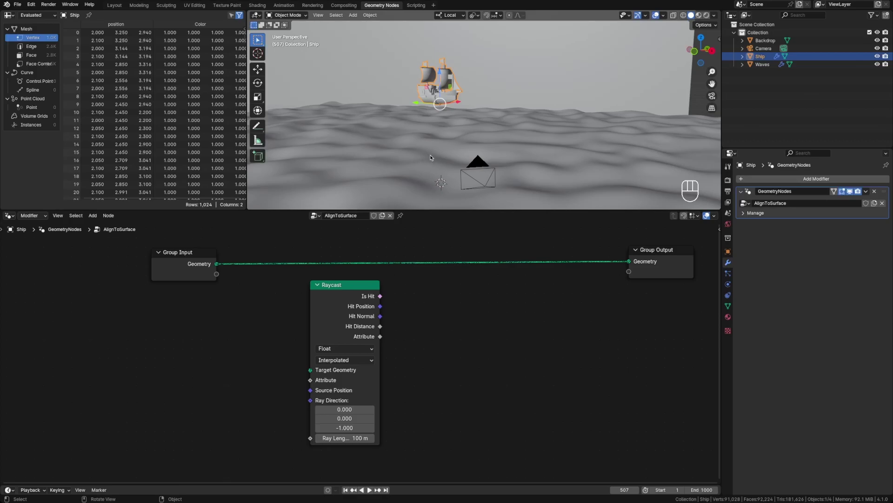
left_click(506, 135)
left_click(446, 96)
middle_click_drag(439, 124, 444, 119)
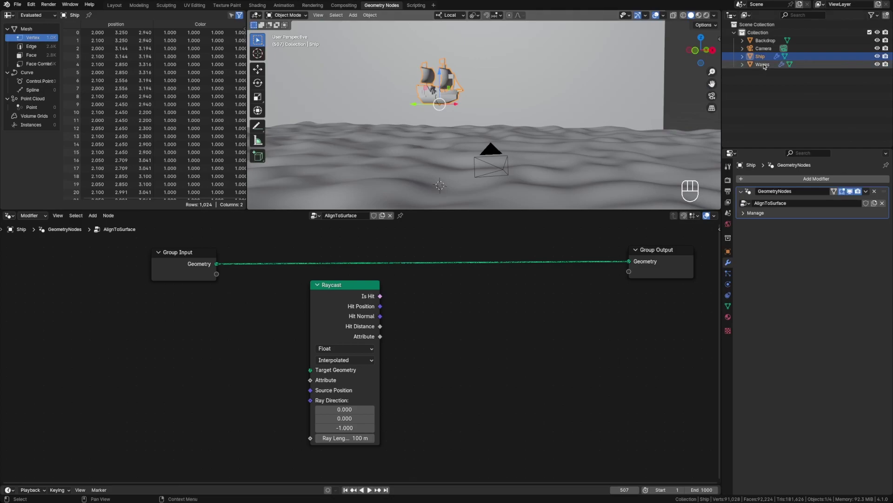
left_click_drag(763, 65, 160, 372)
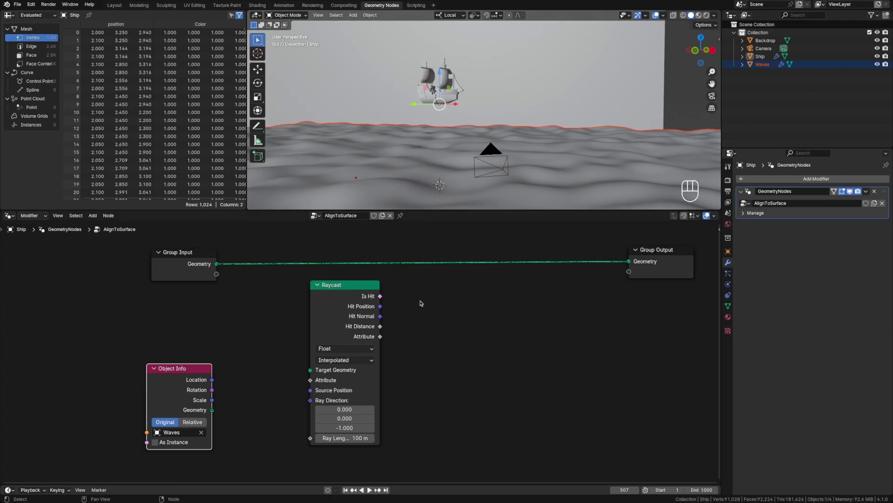
middle_click_drag(422, 346, 494, 331, "shift")
left_click(323, 336)
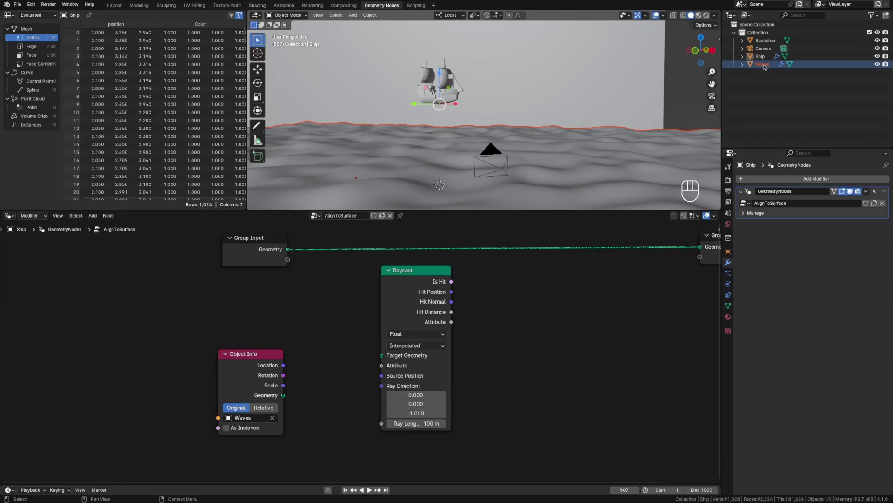
left_click_drag(248, 370, 252, 363)
left_click(287, 328)
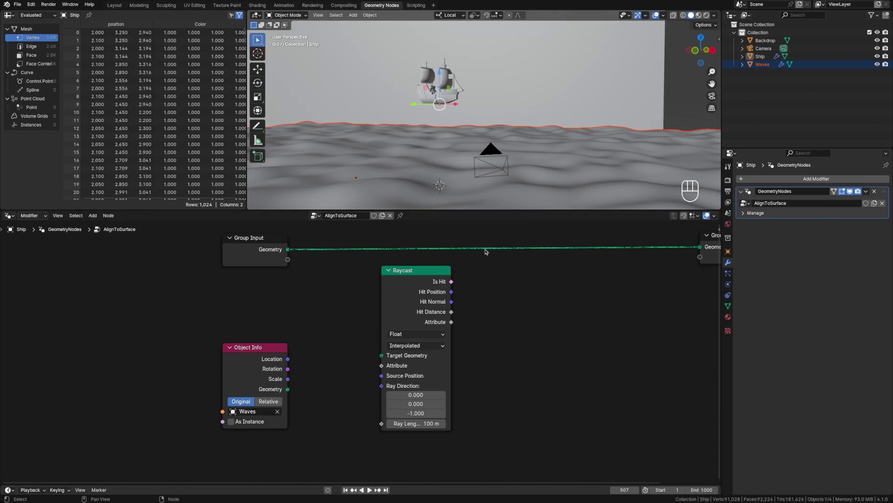
Step: Connect the Object Info geometry to the Raycast's Target Geometry and set the Object Info node to Relative
left_click_drag(287, 389, 382, 356)
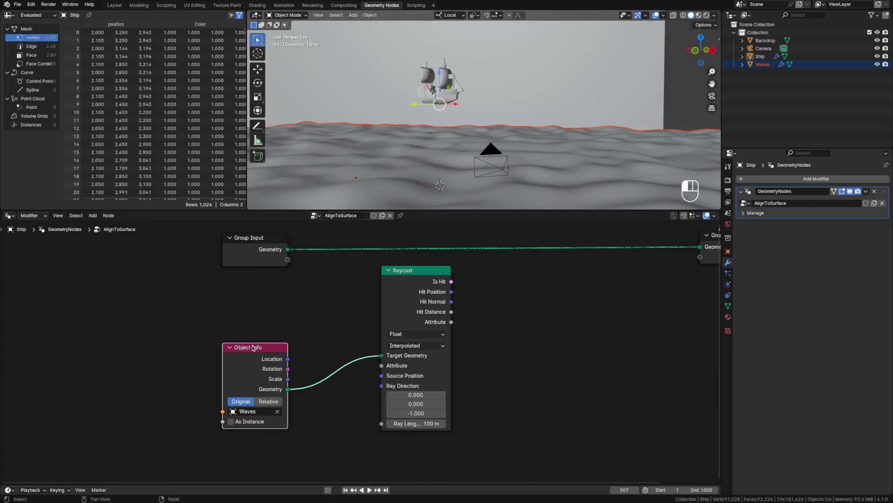
left_click_drag(256, 345, 263, 343)
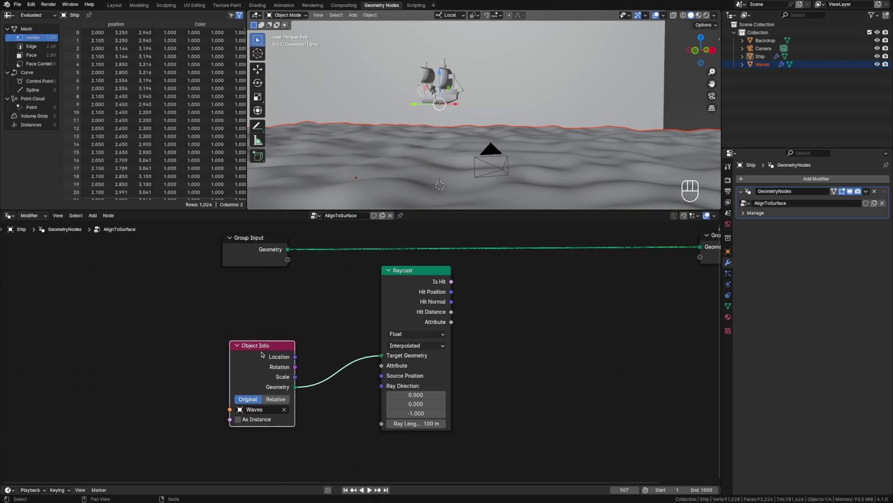
left_click(269, 400)
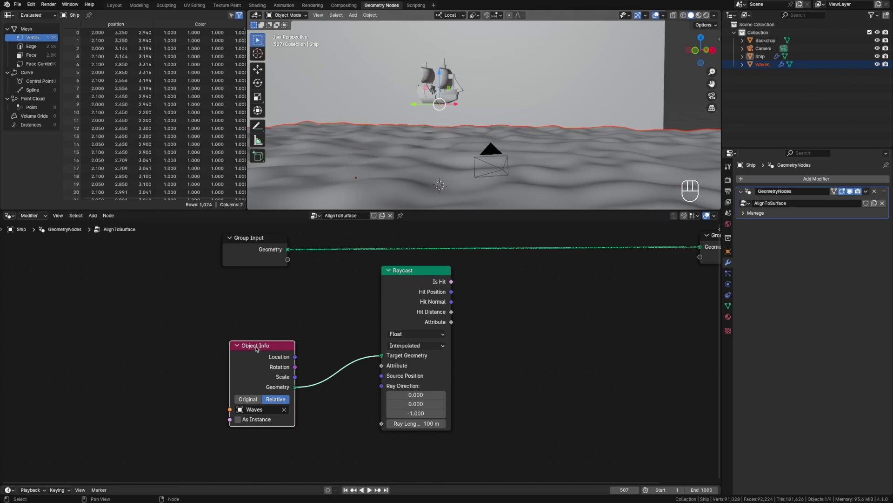
left_click_drag(257, 346, 275, 316)
middle_click_drag(506, 370, 454, 372)
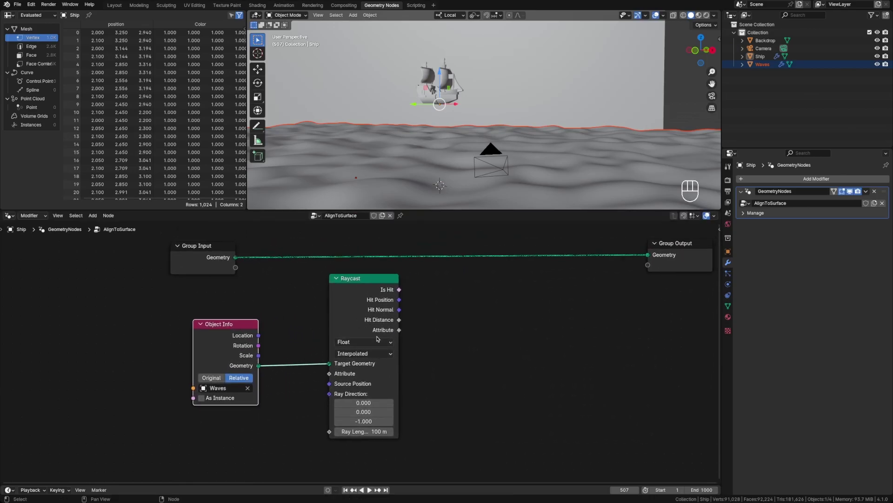
middle_click_drag(443, 398, 434, 381)
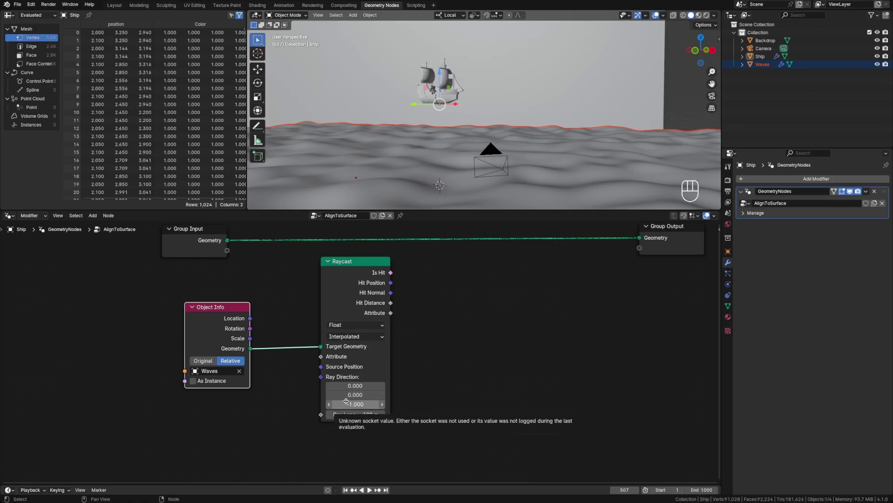
Step: Sketch a vertical annotation line from the ship down to the waves in front view, and undo it
key("grave")
left_click(440, 121)
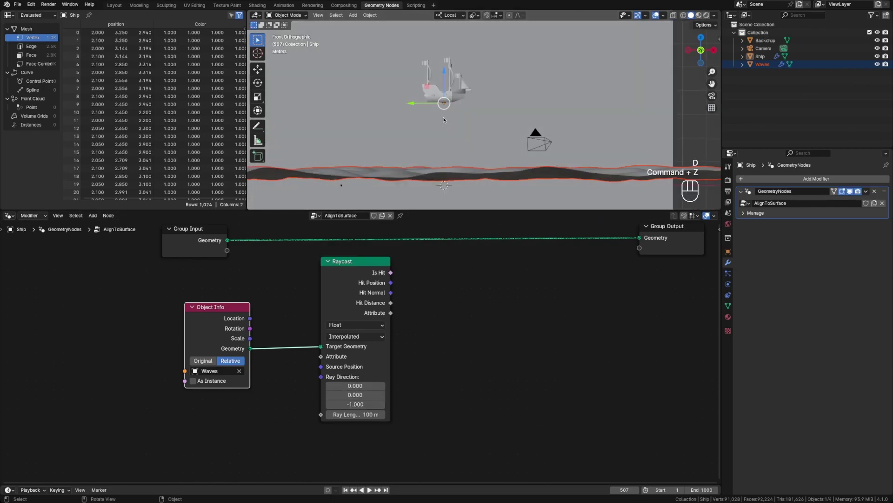
key("d")
left_click_drag(443, 116, 442, 154)
key("d")
key("super+z")
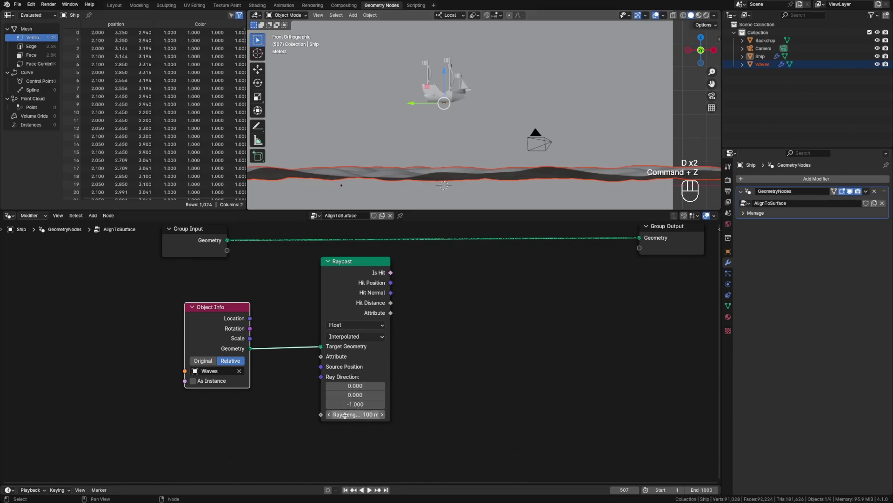
scroll(456, 147, "down", 10)
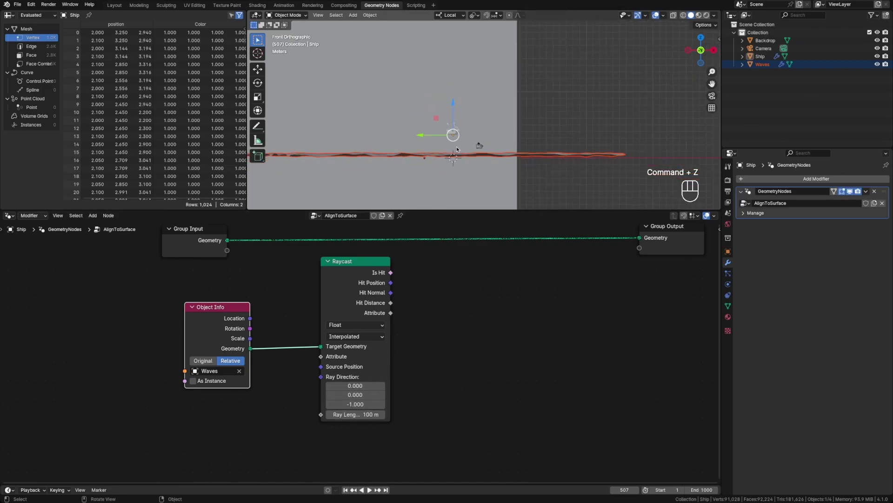
middle_click_drag(501, 162, 516, 141, "shift")
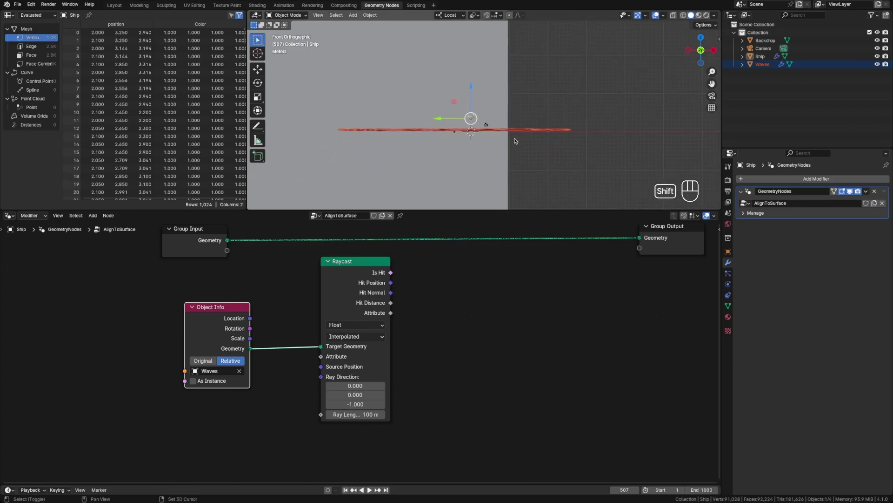
scroll(466, 119, "up", 10)
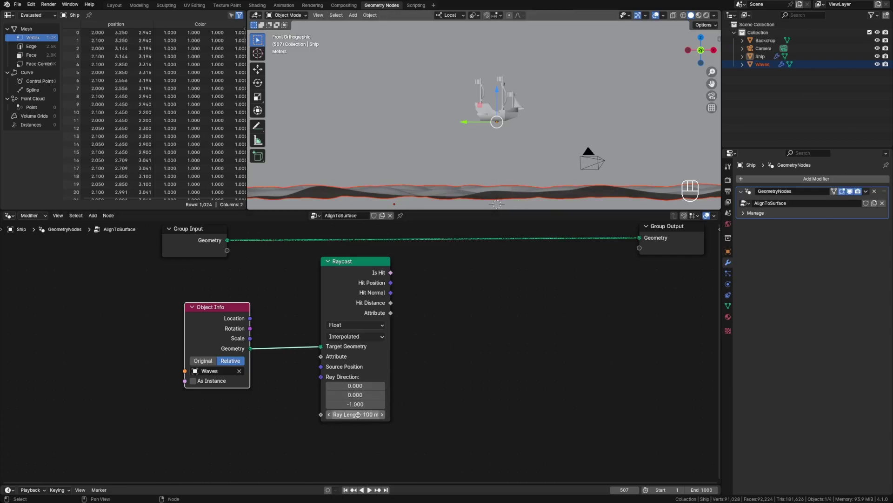
middle_click_drag(397, 337, 384, 347)
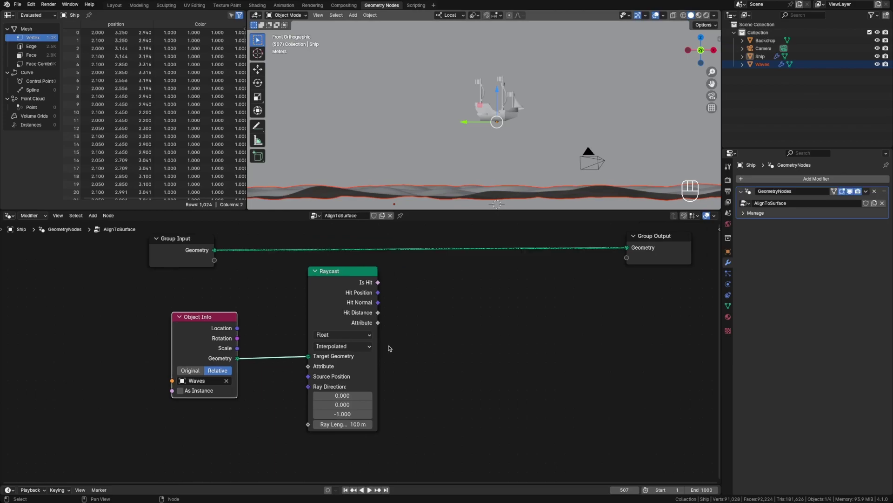
scroll(391, 349, "down", 2)
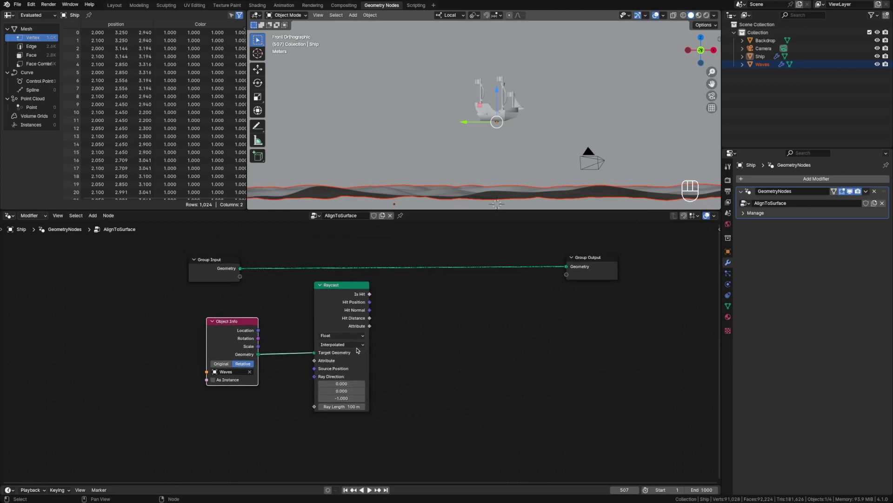
scroll(349, 337, "up", 2)
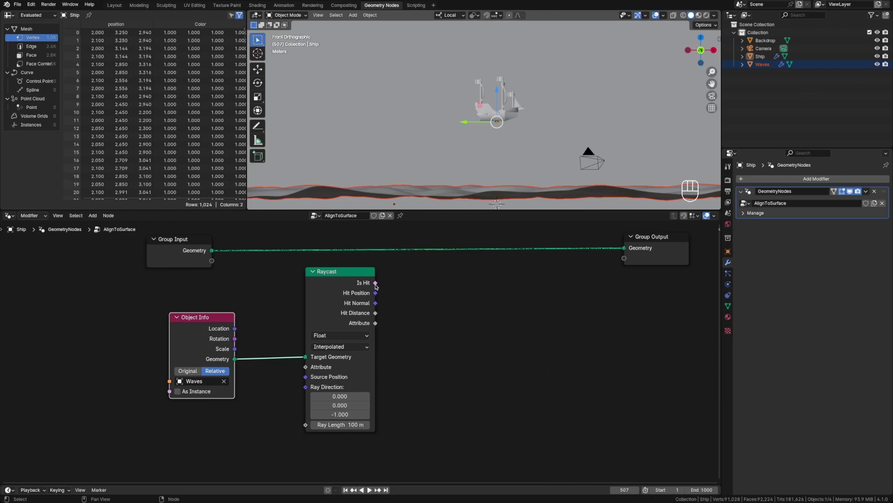
Step: Sketch a slanted red annotation line beside the ship in front view, with further strokes around it
mouse_move(376, 286)
middle_click_drag(502, 161, 469, 160)
key("KP_1")
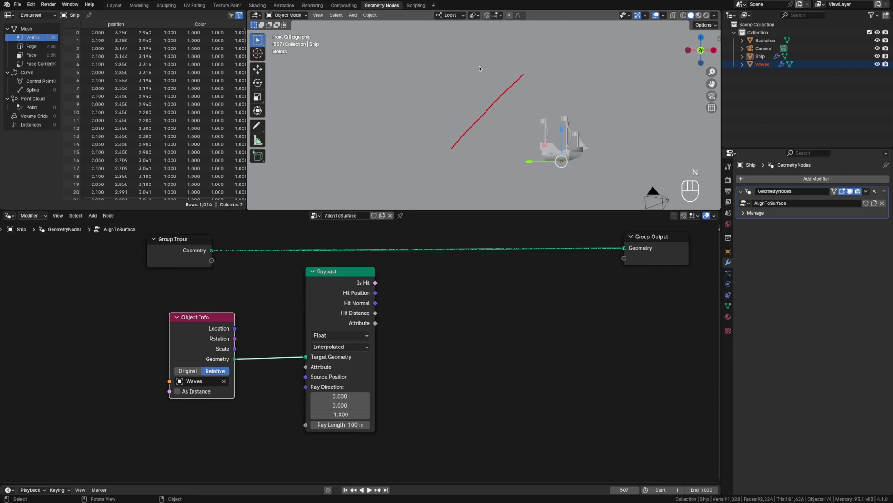
key("d")
left_click_drag(488, 109, 465, 92)
left_click_drag(482, 30, 491, 105)
left_click_drag(496, 42, 497, 61)
left_click_drag(488, 111, 481, 100)
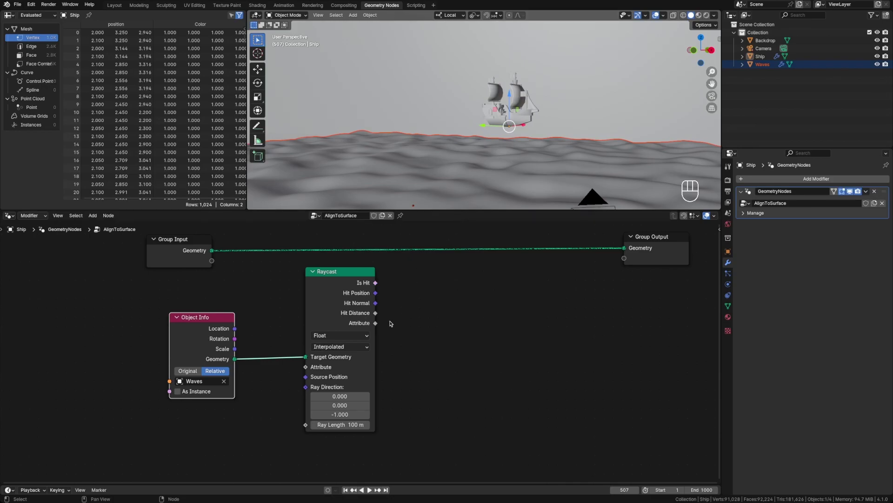
left_click(376, 297)
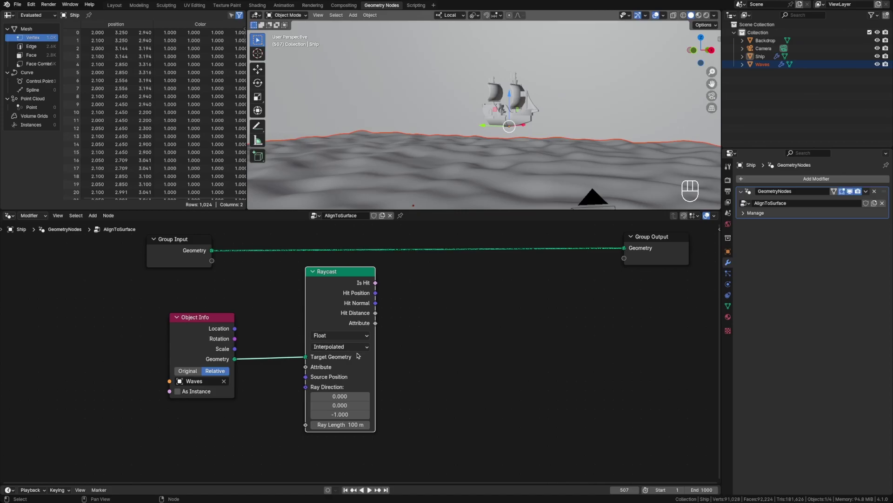
middle_click_drag(429, 360, 408, 358)
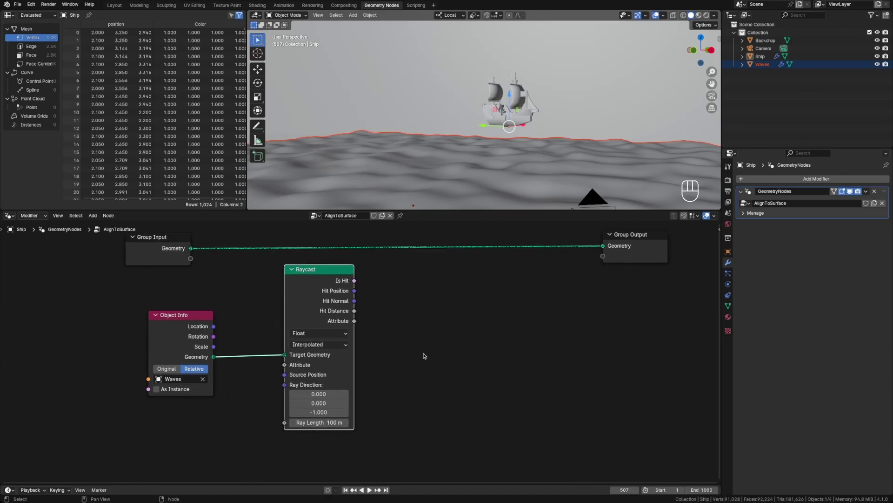
scroll(437, 347, "down", 2)
scroll(443, 336, "up", 3)
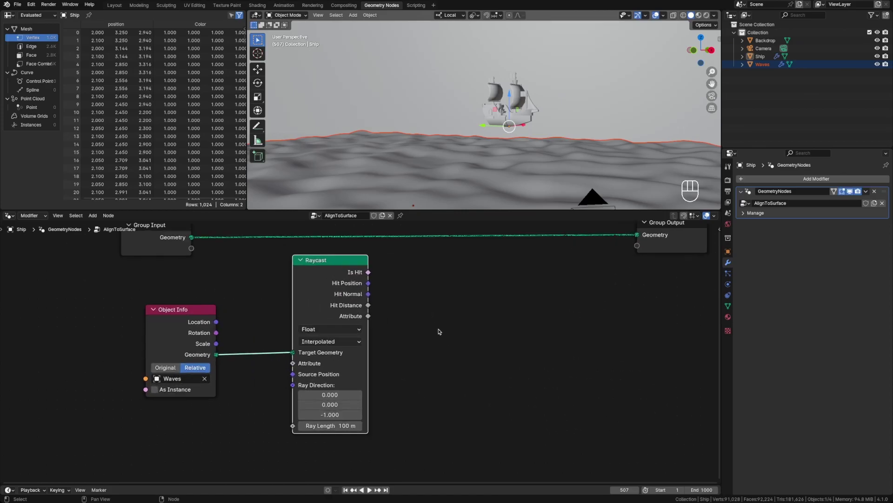
middle_click_drag(432, 320, 382, 330)
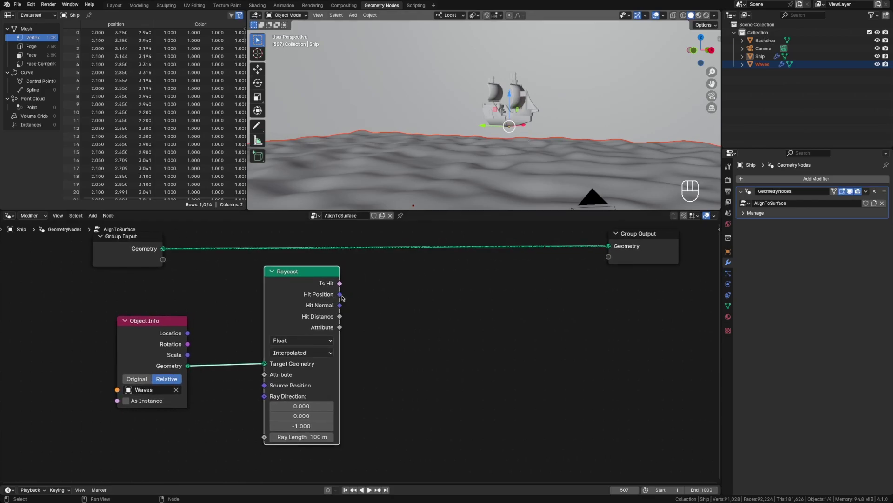
Step: Select the ship and show it in front view with the waves below it in frame
middle_click_drag(414, 322, 429, 313)
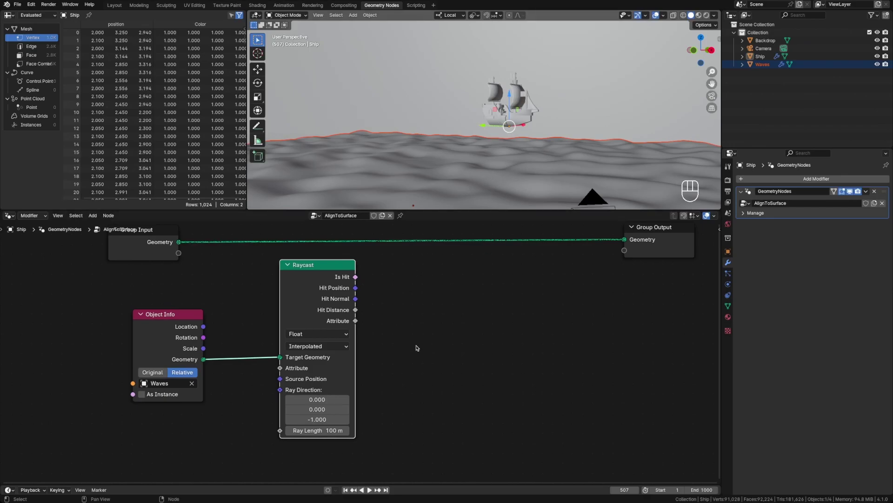
middle_click_drag(364, 298, 344, 282)
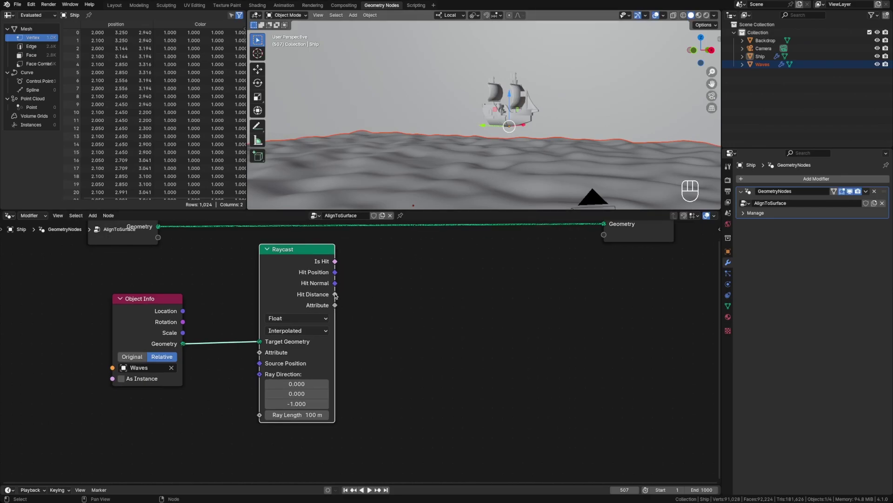
left_click(510, 128)
key("grave")
key("grave")
middle_click_drag(509, 144, 509, 134, "shift")
scroll(454, 179, "down", 2)
scroll(421, 276, "down", 2)
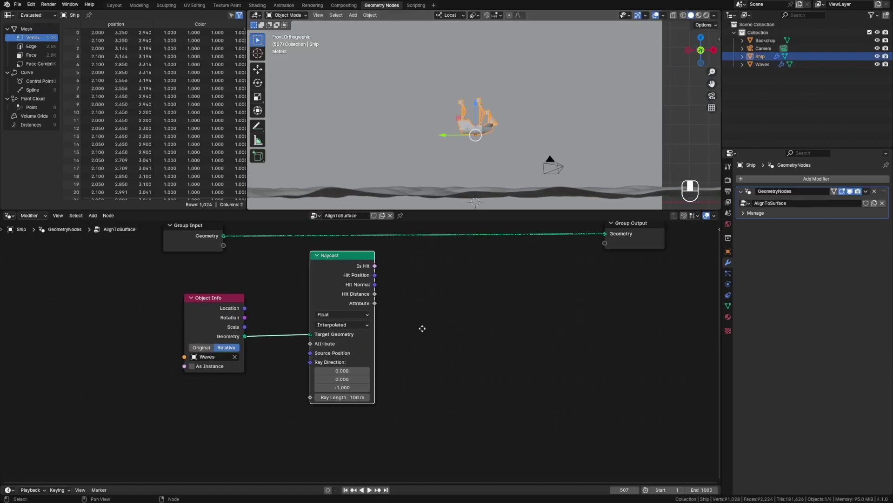
Step: Nudge the Raycast node slightly lower beside the Object Info node
middle_click_drag(423, 368, 419, 351)
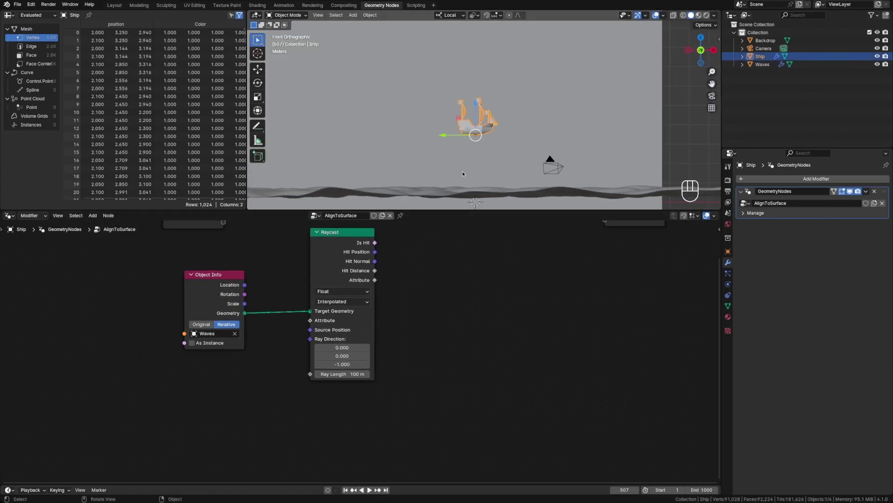
left_click_drag(342, 261, 341, 272)
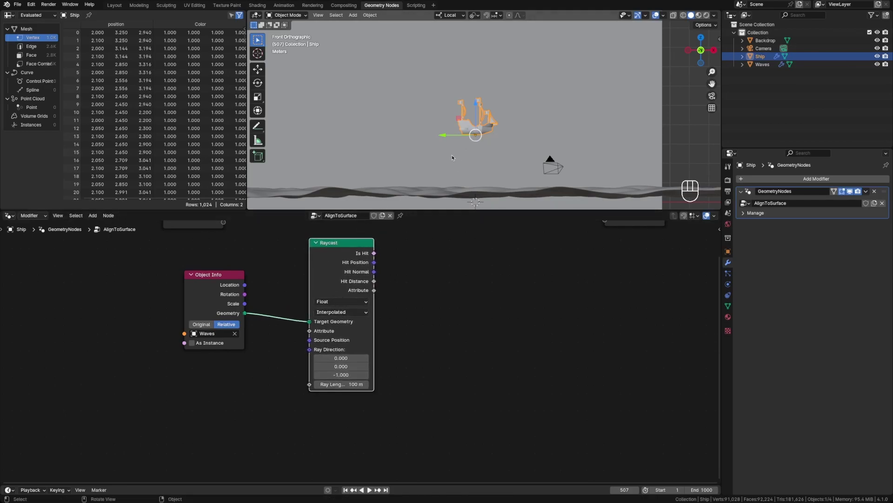
scroll(467, 133, "up", 3)
scroll(467, 132, "down", 2)
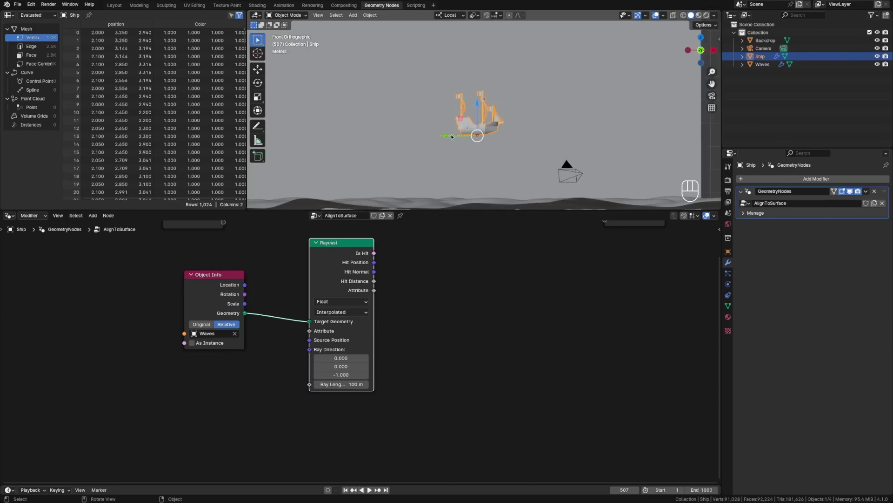
middle_click_drag(448, 278, 441, 302)
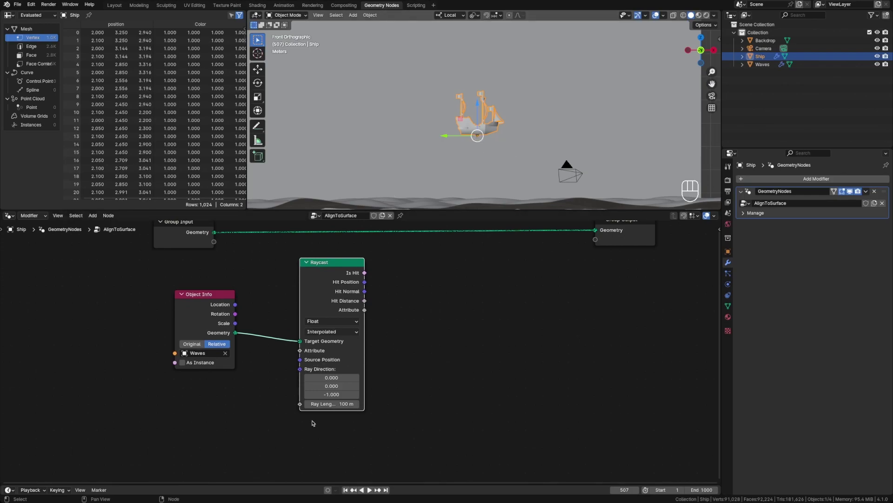
middle_click_drag(314, 432, 359, 403)
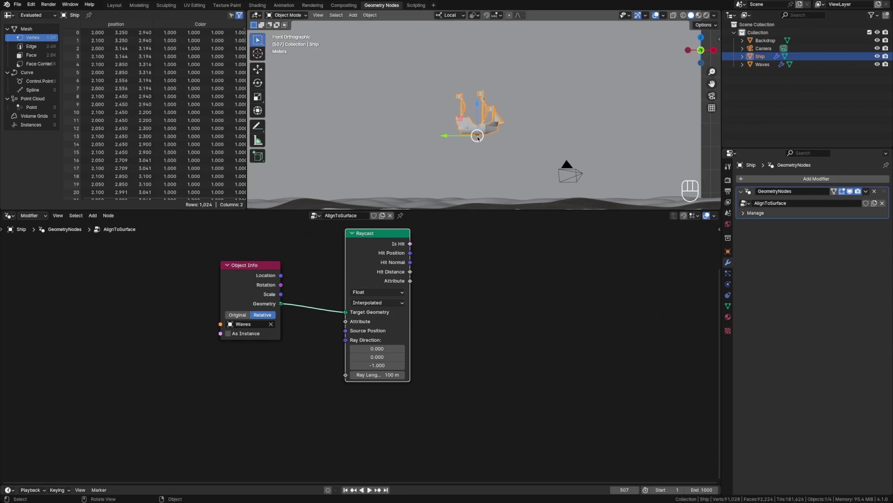
left_click(303, 410)
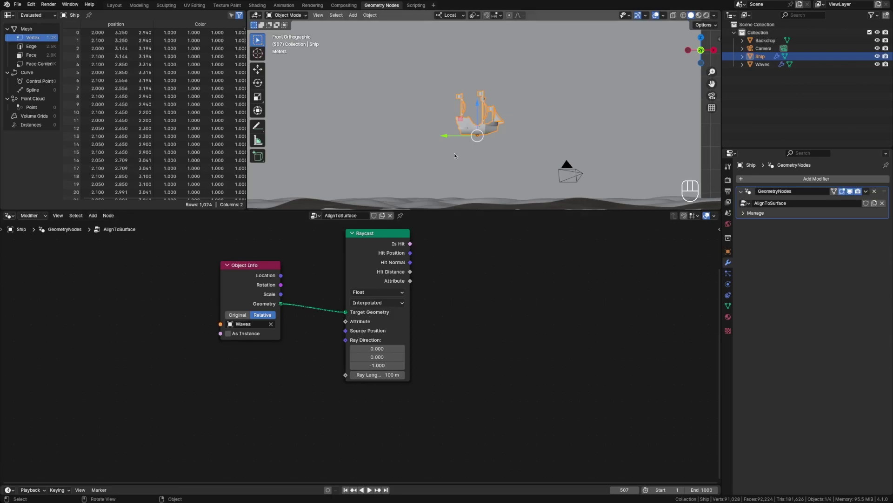
scroll(479, 139, "up", 3)
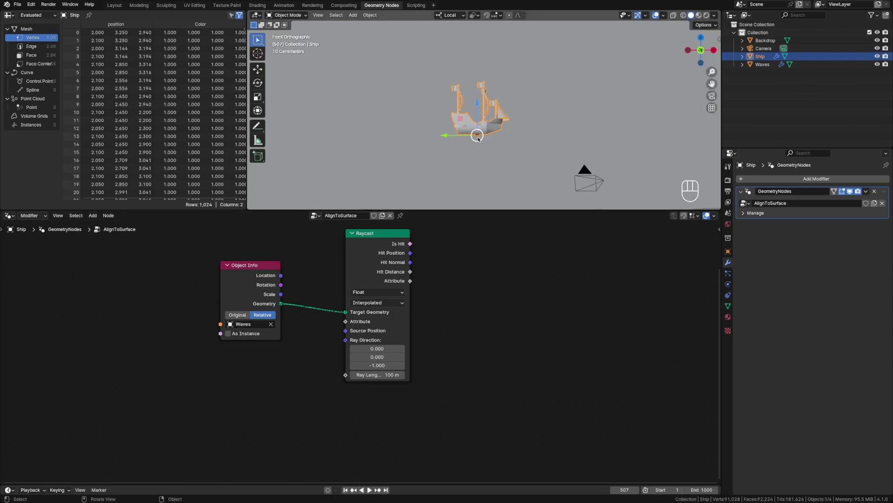
scroll(478, 139, "down", 4)
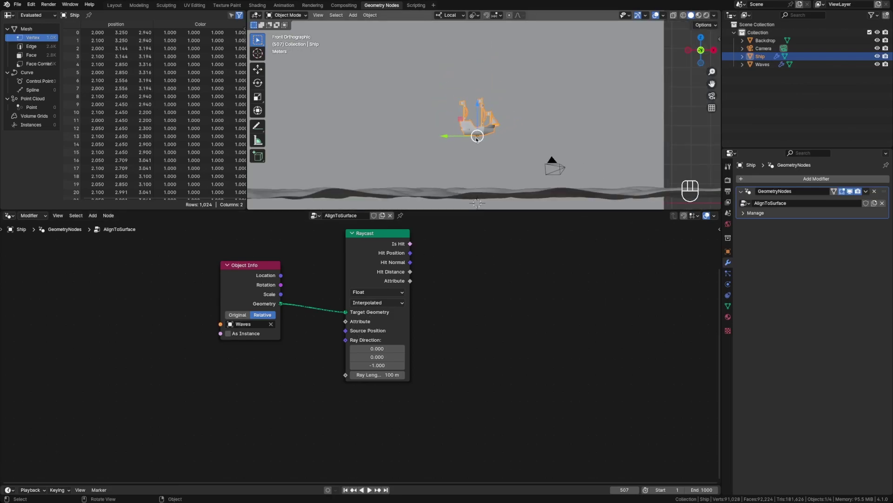
Step: Duplicate the Object Info node, place the copy below the original and clear its Waves object
left_click(251, 289)
key("shift+d")
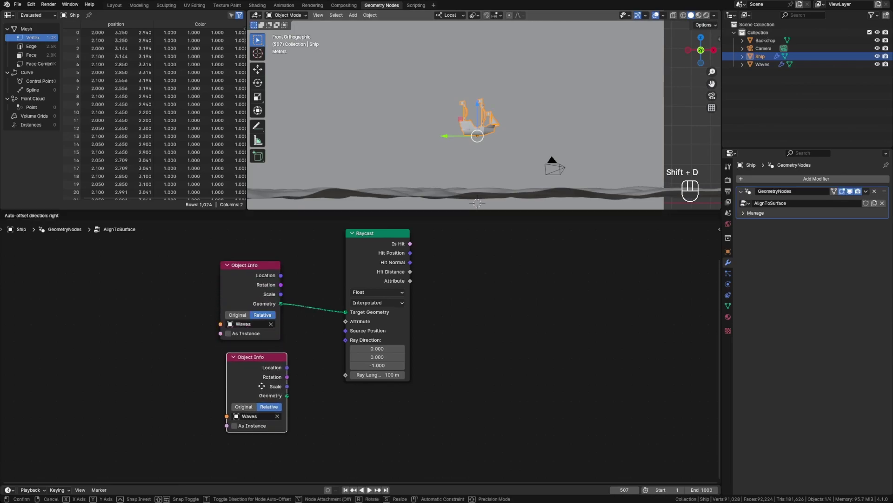
left_click(259, 387)
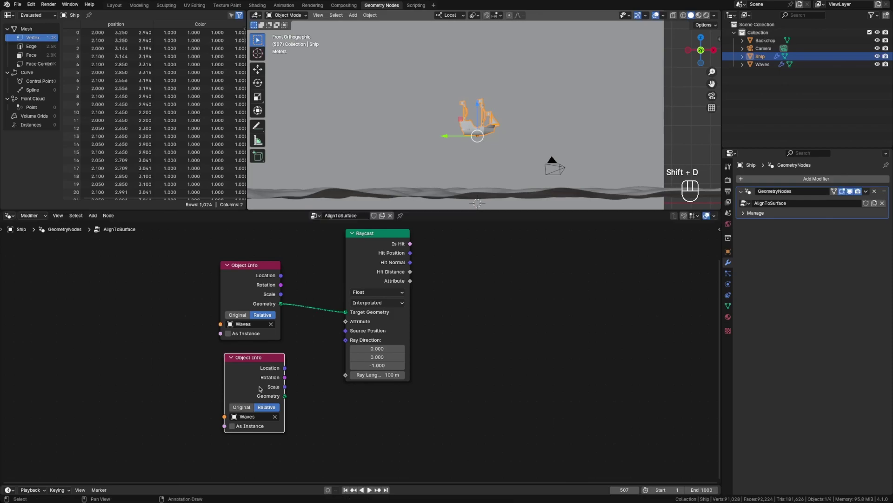
left_click(275, 416)
left_click(242, 416)
left_click(263, 409)
Step: Add a Self Object node in front of the lower Object Info node
key("shift+a")
mouse_move(153, 411)
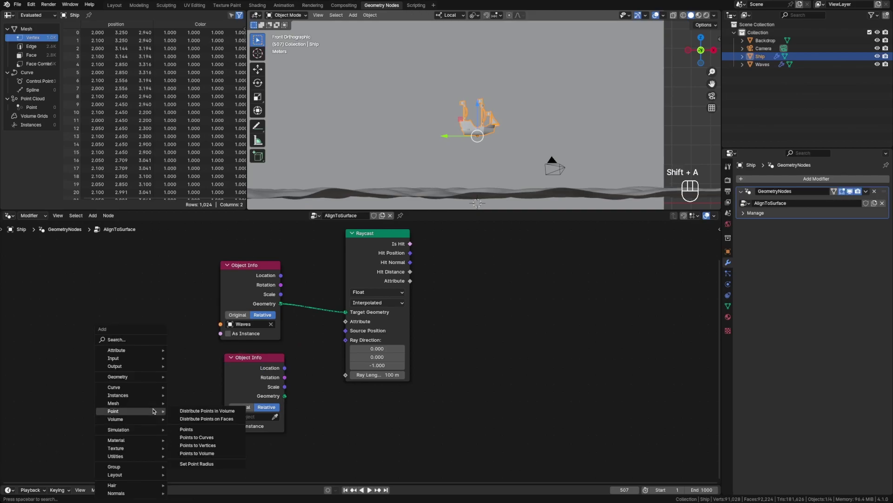
type("self")
key("Return")
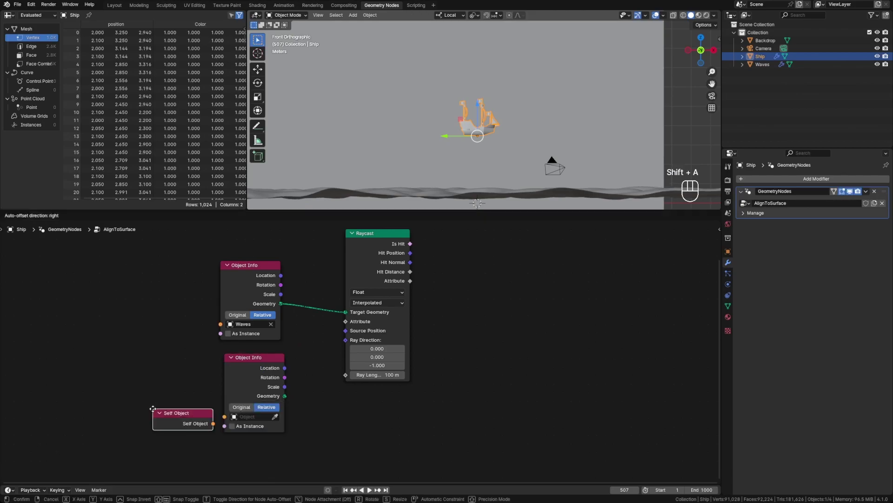
left_click(143, 402)
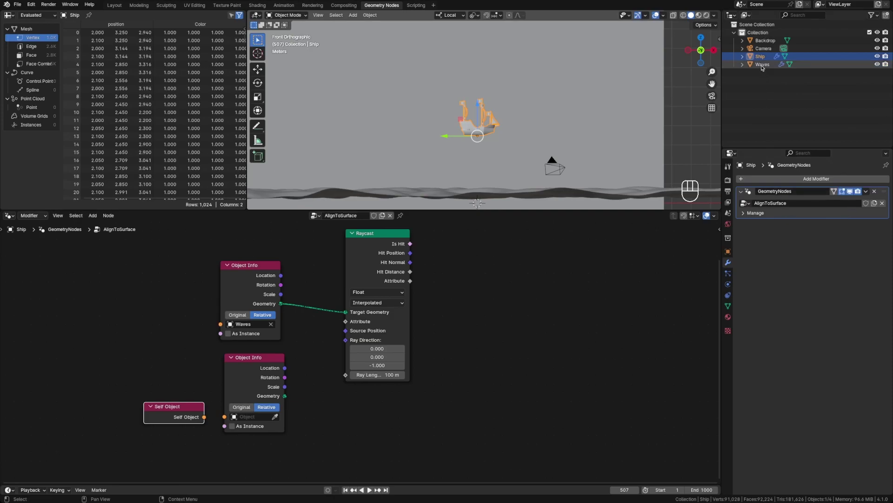
left_click_drag(204, 416, 225, 417)
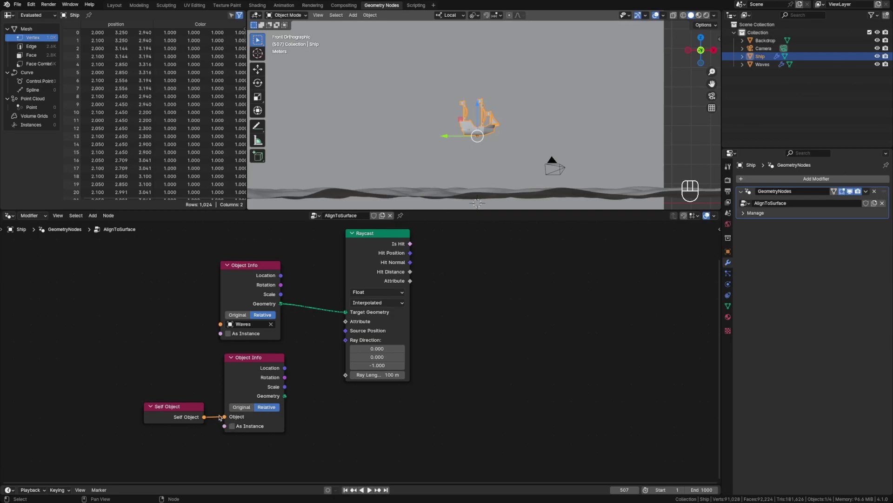
right_click_drag(214, 411, 218, 433, "alt+super")
left_click(224, 417)
left_click_drag(224, 418, 263, 411)
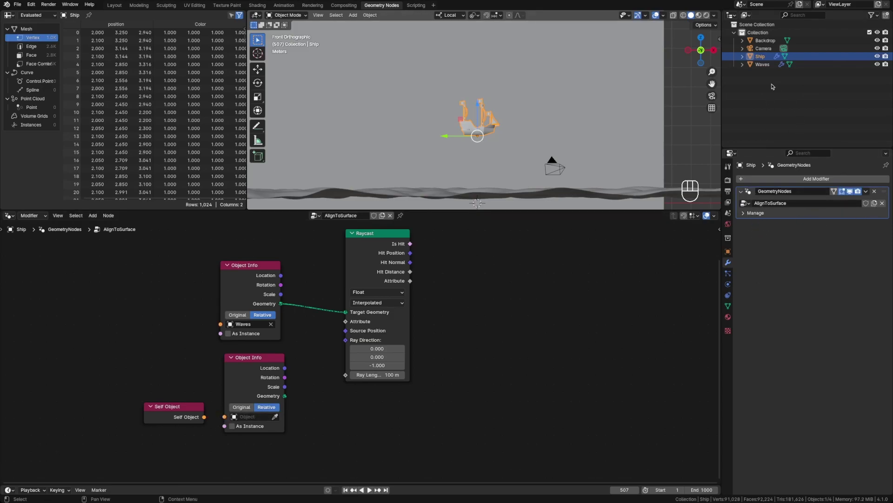
left_click(251, 417)
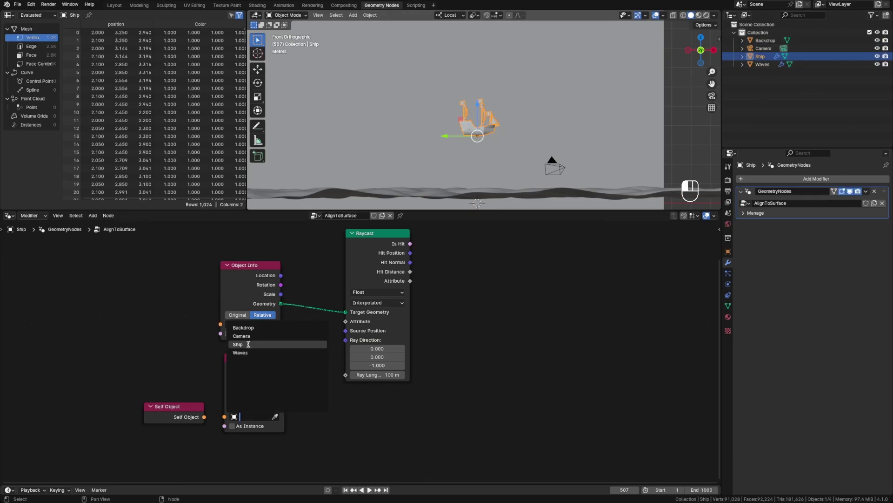
key("Escape")
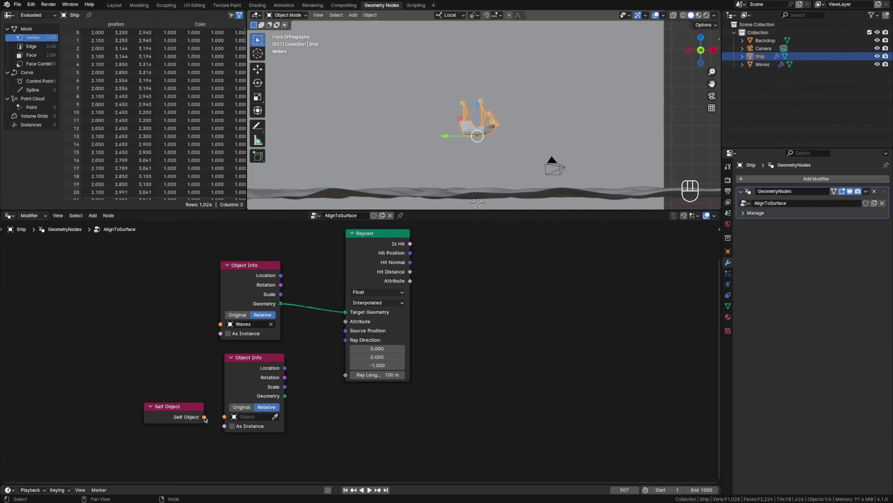
Step: Connect Self Object to the lower Object Info's Object input and that node's Location to the Raycast's Source Position
left_click_drag(204, 417, 225, 416)
left_click_drag(284, 367, 344, 333)
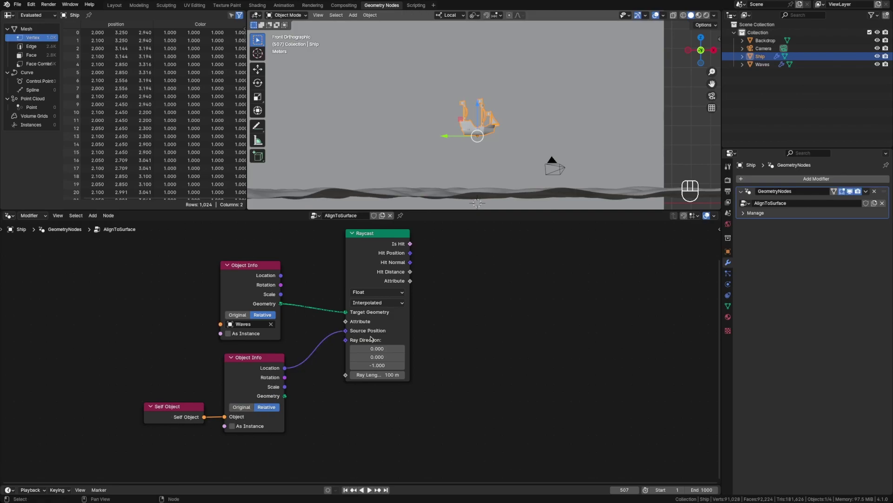
Step: Move the Waves Object Info node slightly up, away from the lower Object Info node
left_click(248, 290)
key("Home")
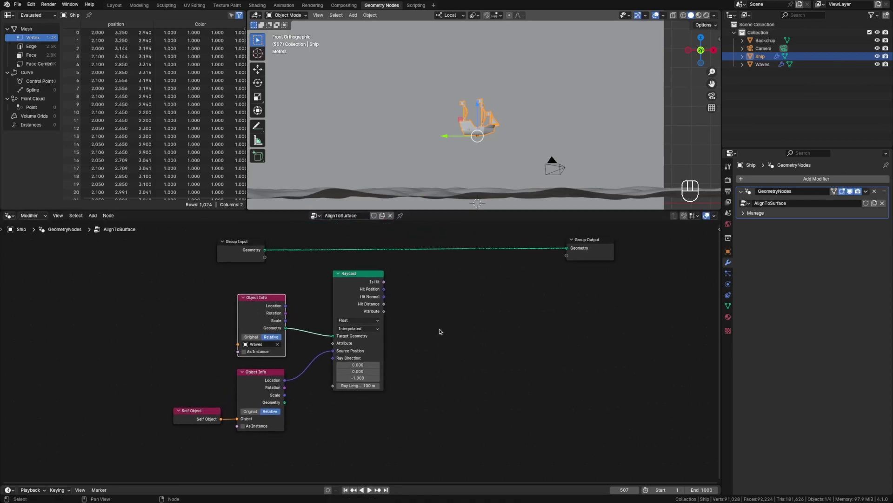
left_click_drag(265, 307, 267, 292)
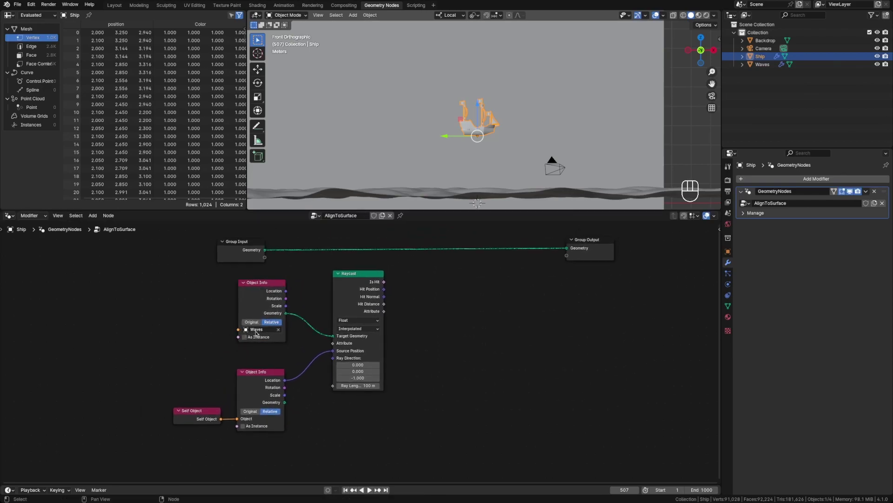
scroll(271, 362, "up", 2)
scroll(271, 362, "down", 2)
middle_click_drag(270, 360, 274, 368)
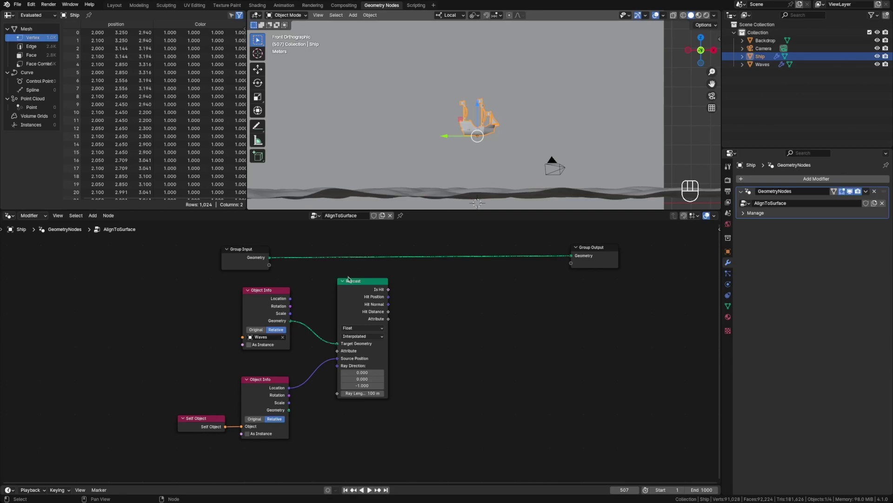
Step: Clear the Waves object from the upper Object Info node and feed its Object input from a new Group Input node
key("n")
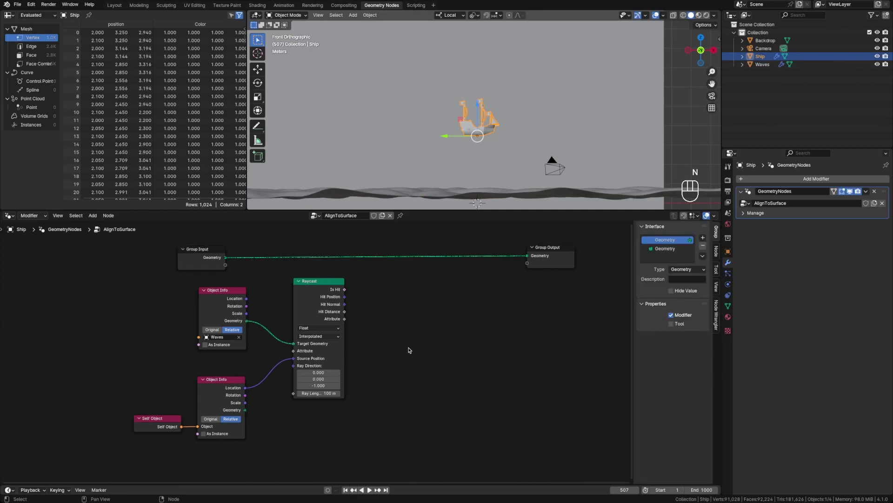
middle_click_drag(408, 348, 417, 345)
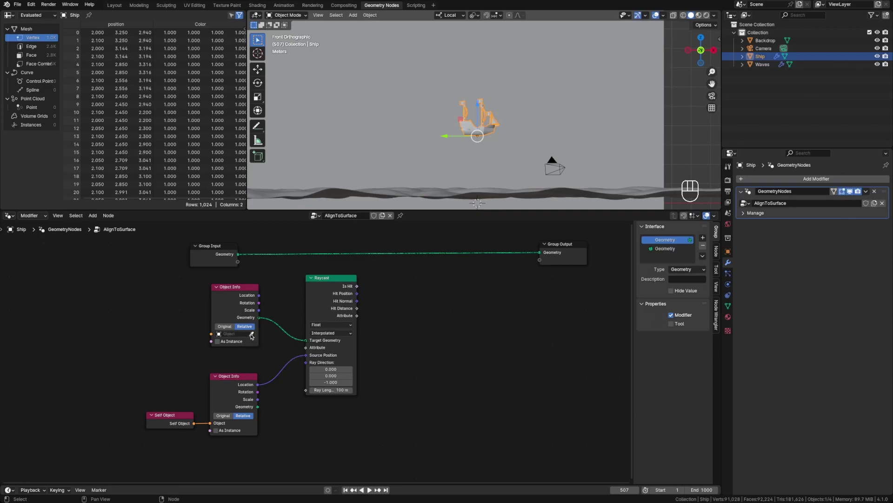
left_click(251, 335)
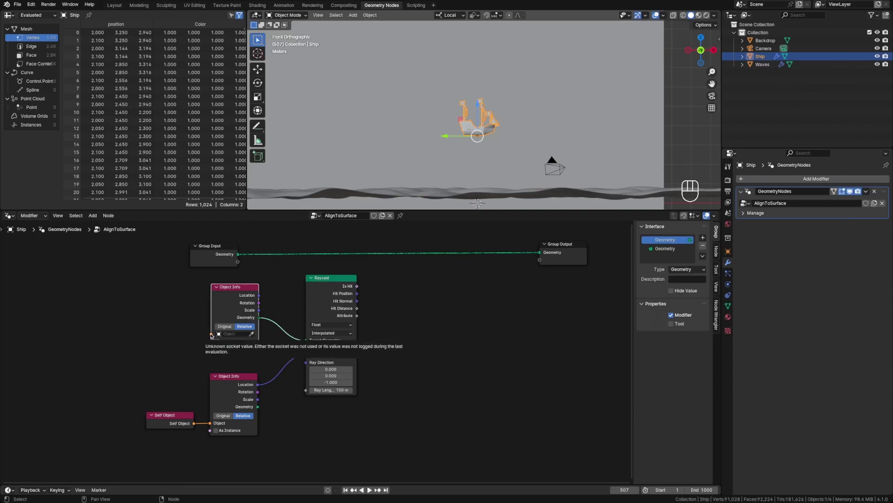
left_click_drag(212, 333, 164, 334)
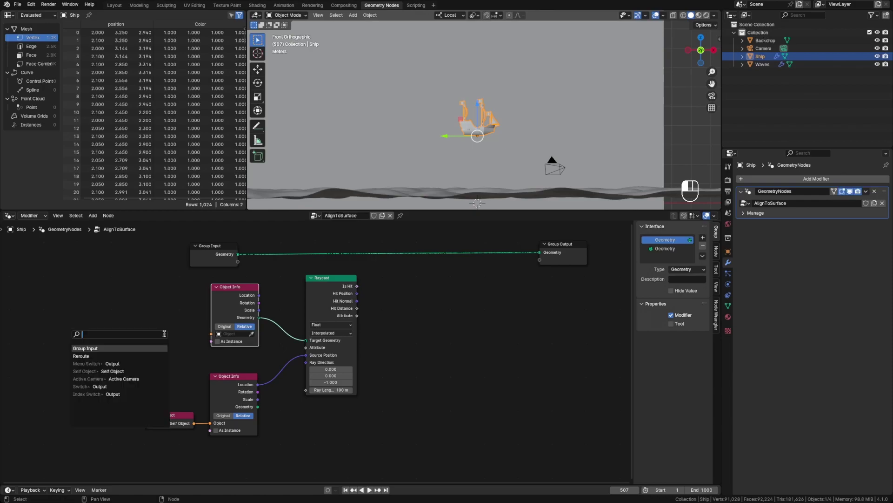
key("Return")
left_click(181, 331)
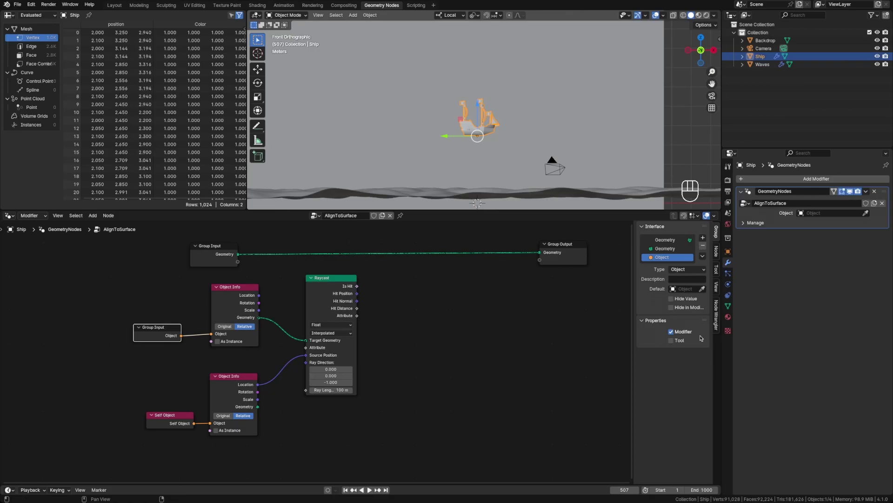
Step: Rename the group's new Object input to Target
key("n")
key("n")
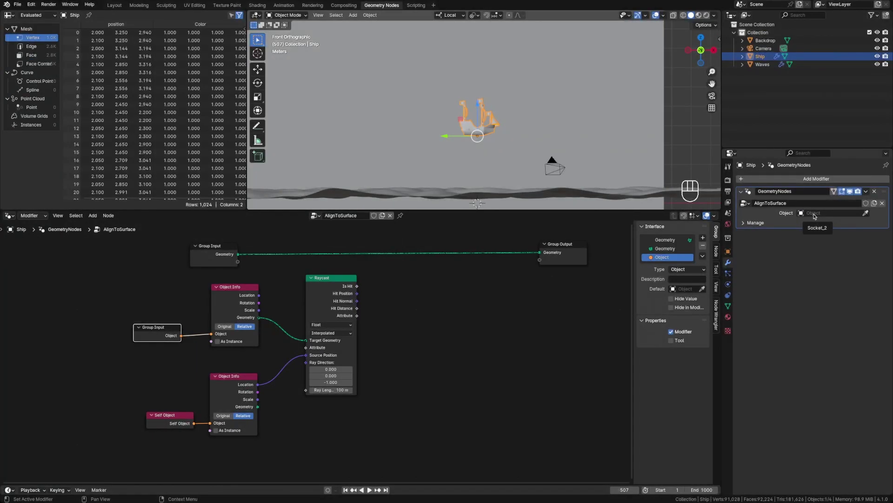
double_click(669, 258)
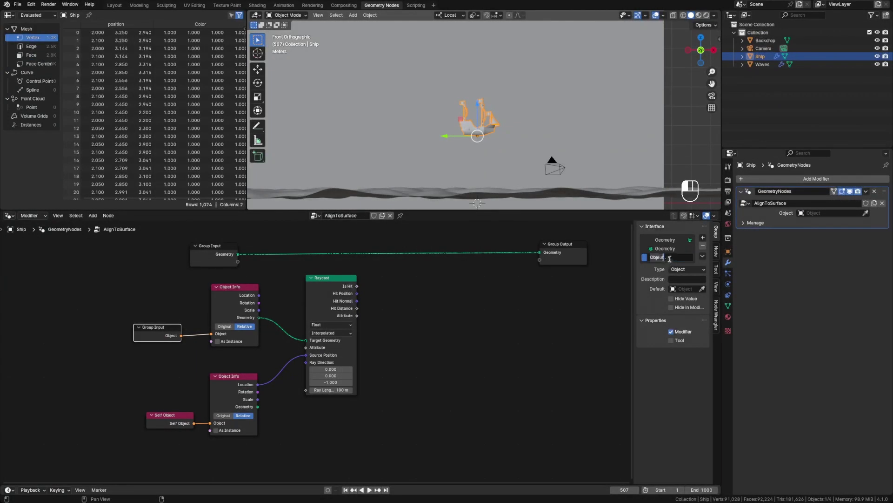
key("Return")
double_click(665, 258)
type("Suget")
key("Return")
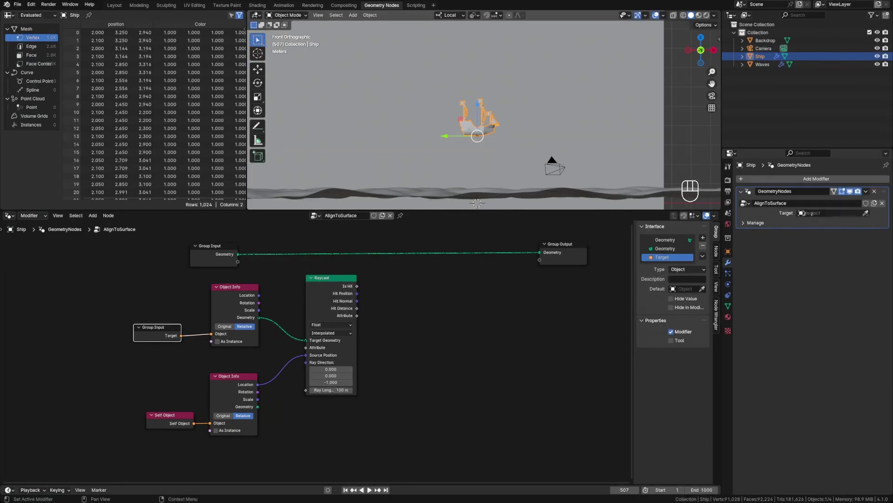
left_click(683, 278)
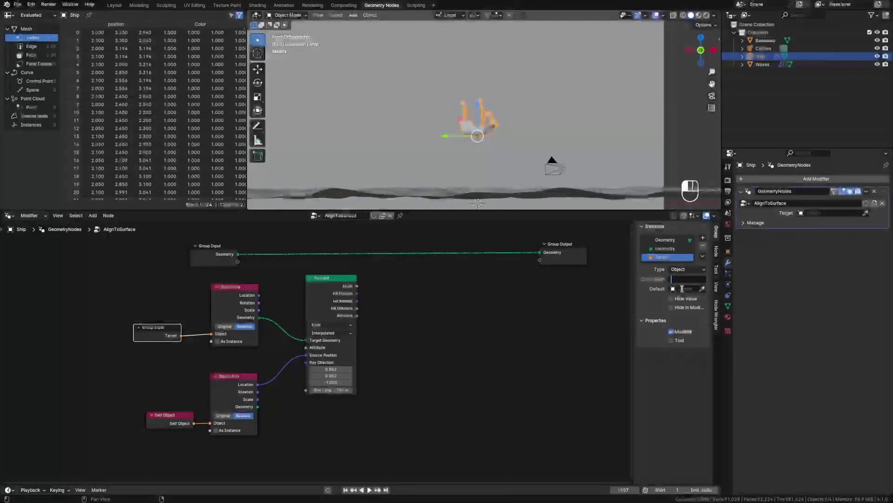
type("Obj")
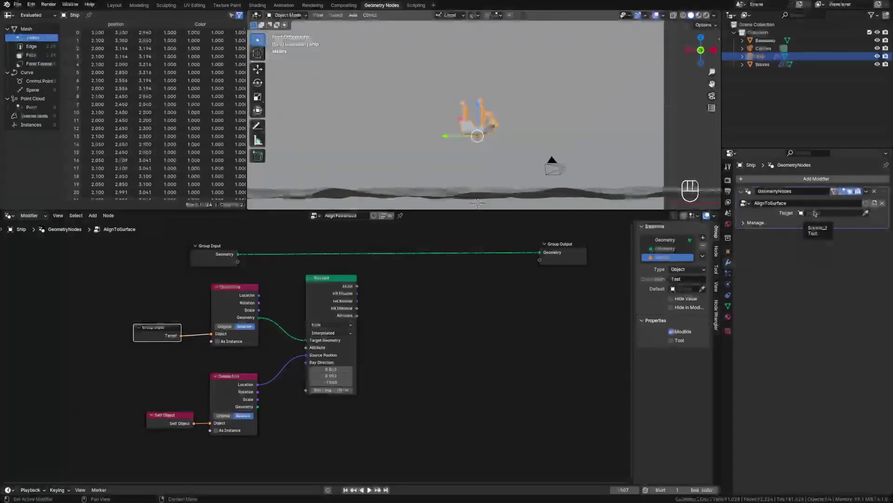
left_click(683, 279)
key("BackSpace")
key("BackSpace")
key("BackSpace")
key("BackSpace")
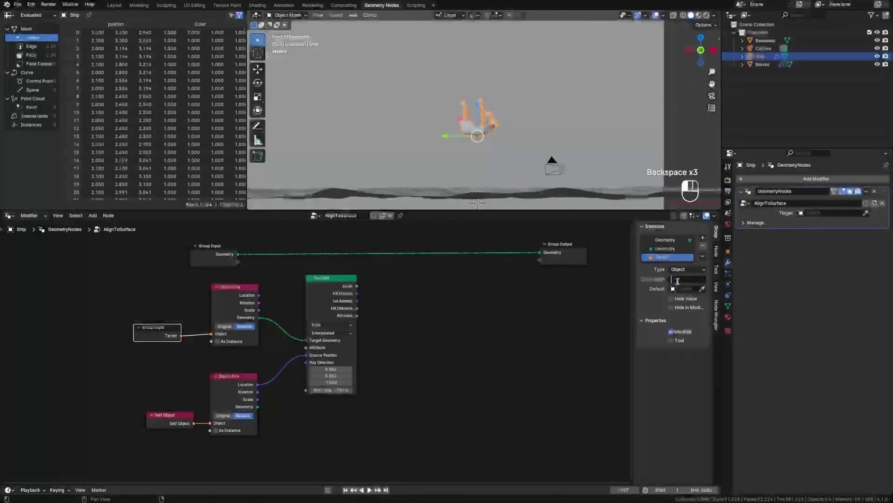
left_click(602, 337)
Step: Set the modifier's Target to the Waves object and nudge the Target Group Input node slightly closer to its Object Info node
key("n")
key("n")
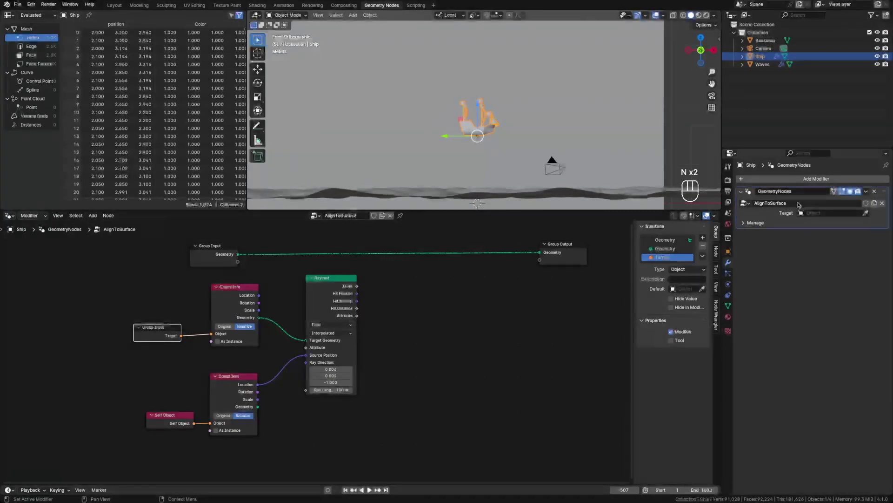
left_click(812, 213)
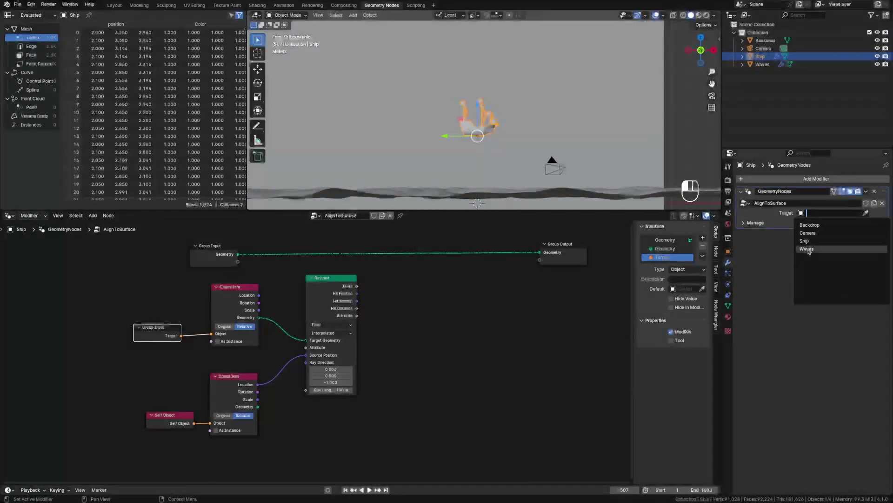
left_click(806, 248)
left_click_drag(161, 334, 165, 332)
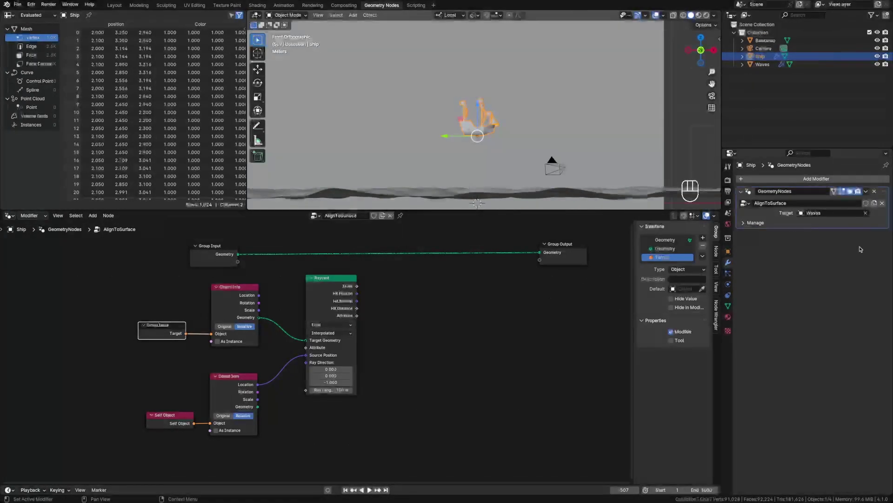
scroll(429, 321, "down", 2)
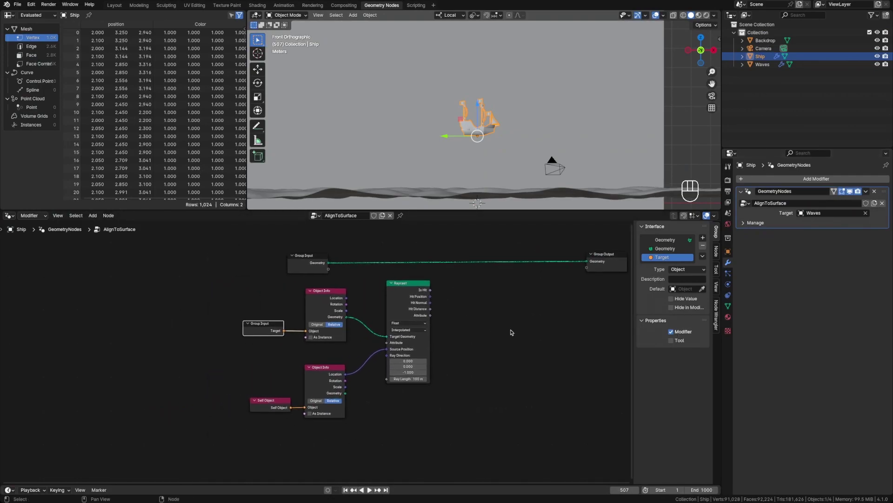
left_click_drag(201, 399, 192, 398)
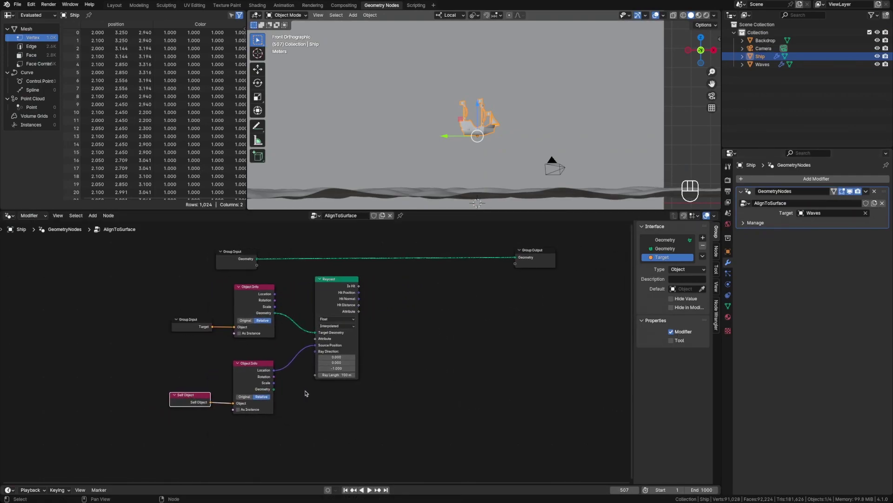
left_click(385, 370)
mouse_move(400, 335)
middle_mouse_down()
mouse_move(389, 339)
mouse_move(386, 329)
middle_mouse_up()
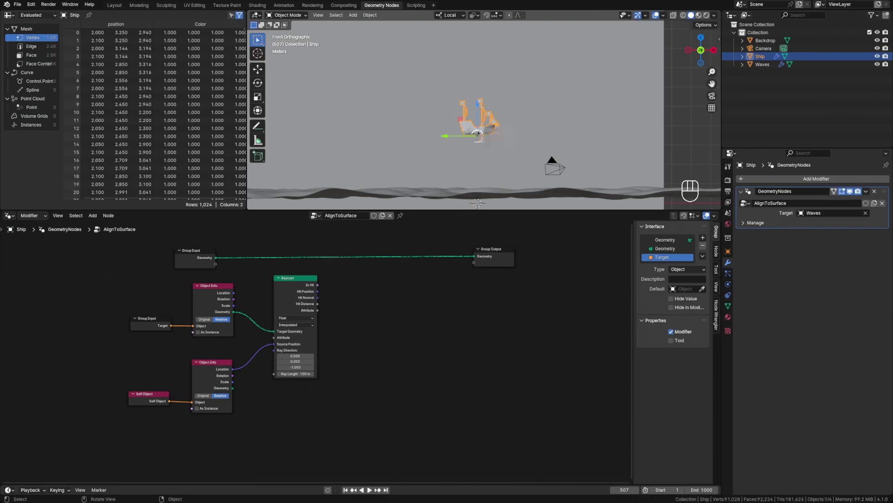
left_click_drag(479, 103, 483, 162)
right_click(483, 162)
scroll(315, 297, "up", 3)
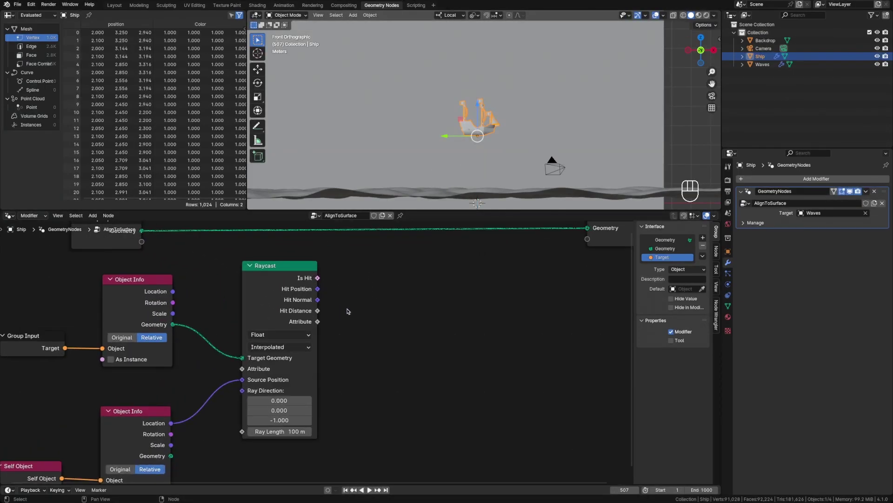
scroll(326, 307, "down", 3)
Step: Move the Group Output node farther right and feed the Raycast's Hit Position into a new Separate XYZ node
mouse_move(268, 293)
left_click_drag(512, 245, 600, 248)
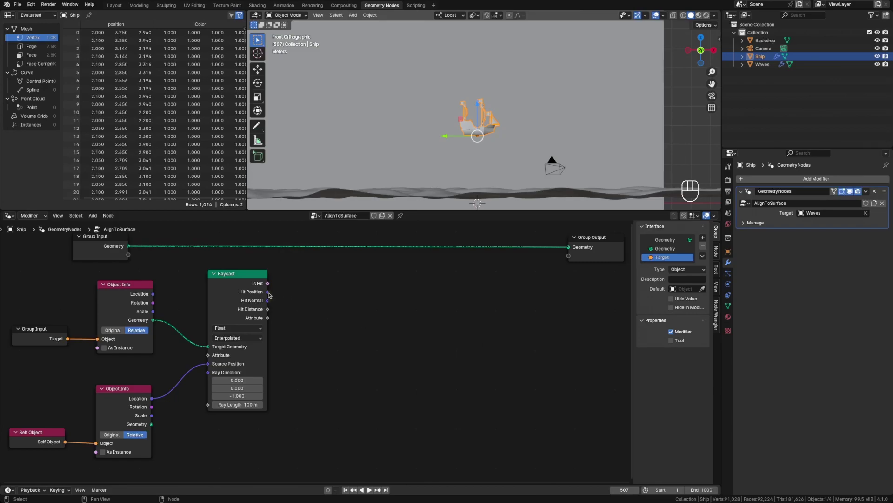
left_click_drag(269, 292, 326, 396)
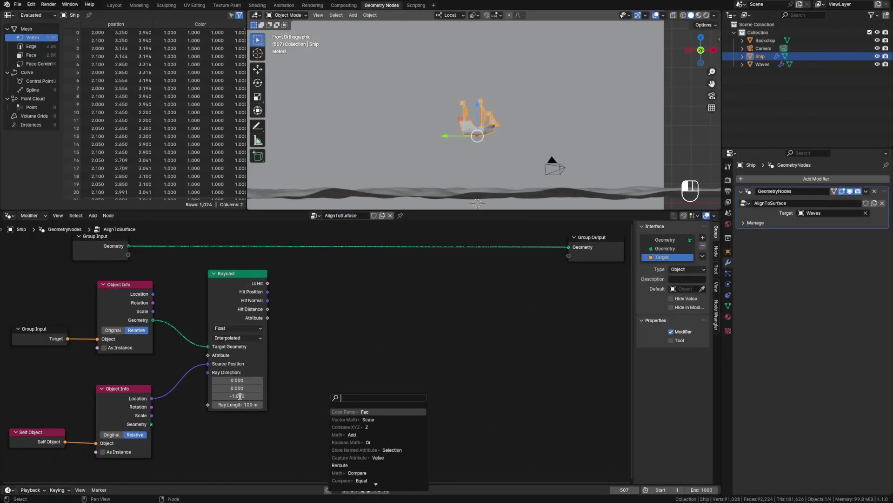
type("separate")
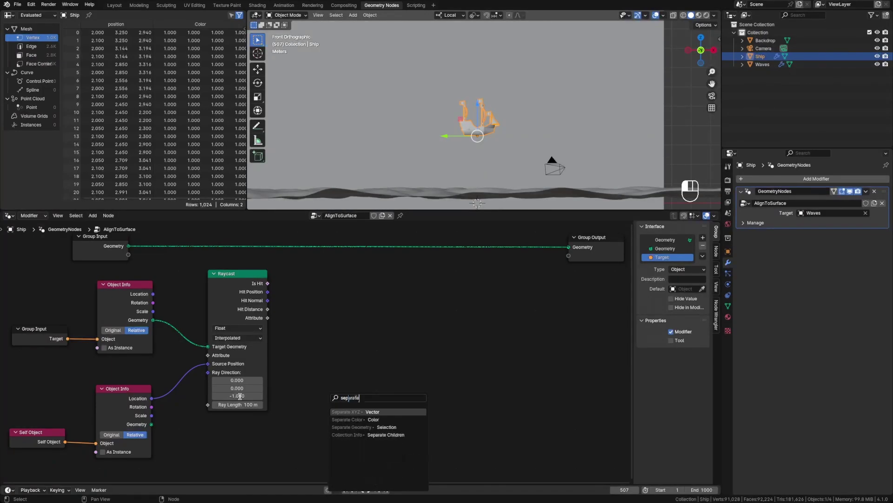
key("Return")
left_click(225, 401)
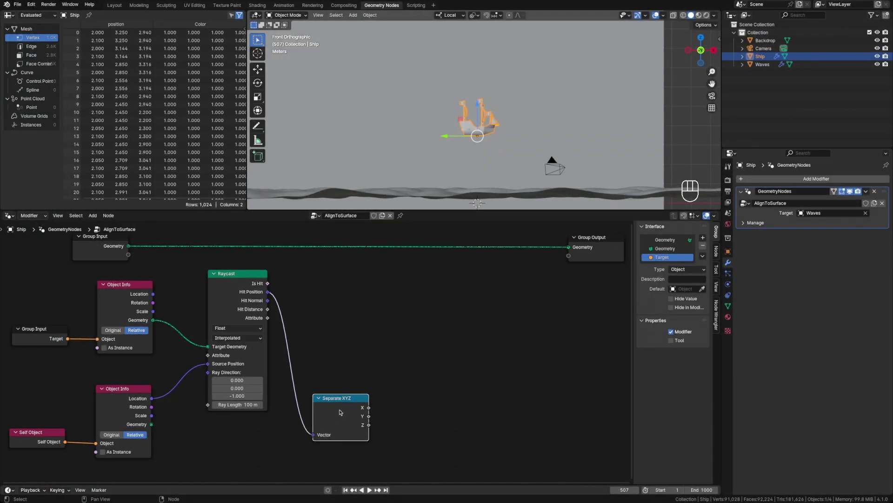
left_click_drag(368, 425, 396, 421)
left_click_drag(335, 419, 331, 423)
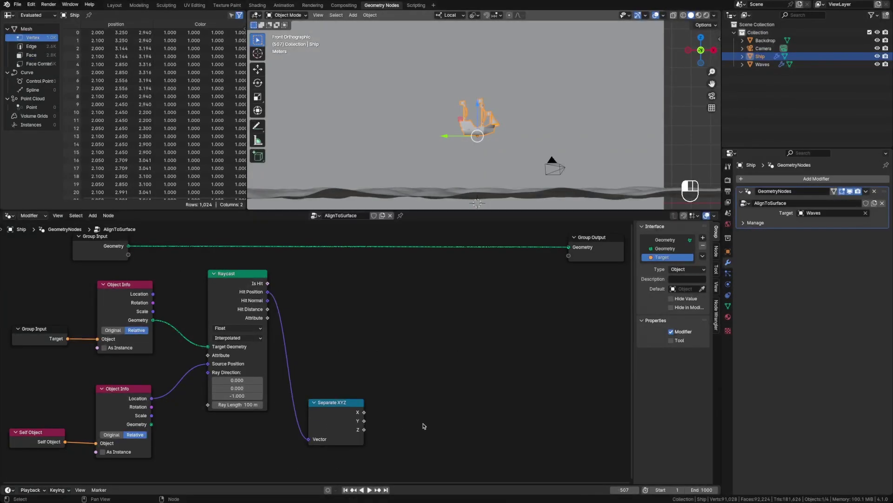
Step: Add a Transform Geometry node to the right of the Separate XYZ node, below the main geometry link
middle_click_drag(423, 425, 349, 416)
mouse_move(290, 422)
key("x")
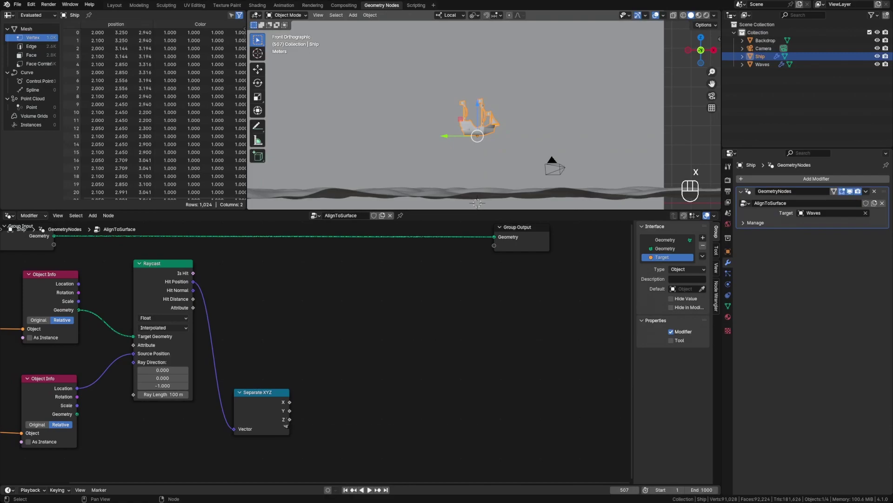
key("shift+a")
type("tranf")
key("Return")
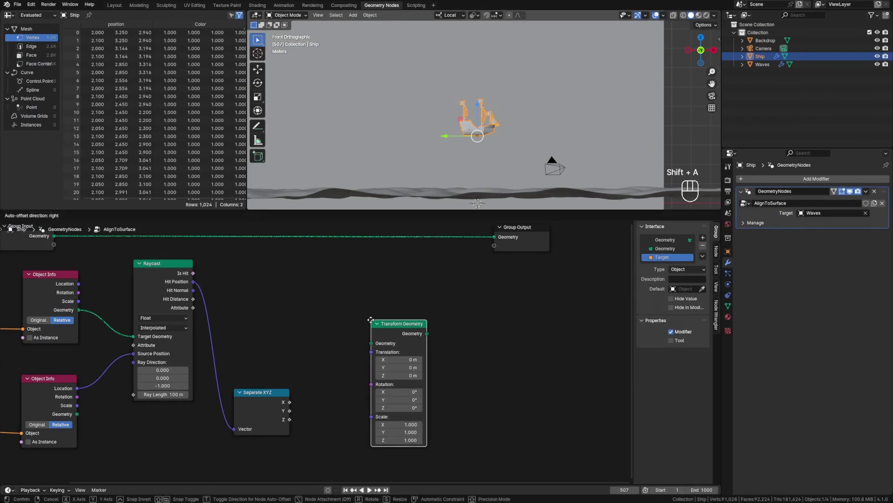
left_click(382, 275)
middle_click_drag(333, 296, 375, 327)
scroll(373, 308, "down", 2)
Step: Feed the Separate XYZ node's Z output into the Z input of a new Combine XYZ node
left_click_drag(336, 417, 358, 409)
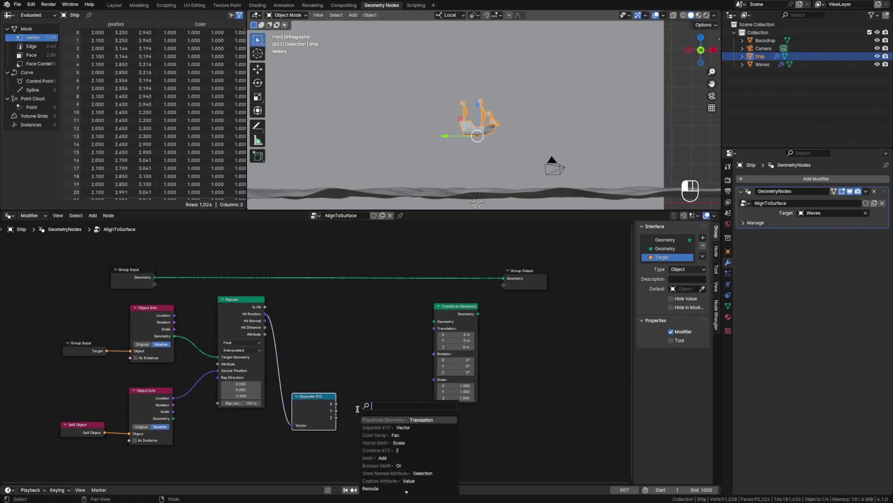
type("combi")
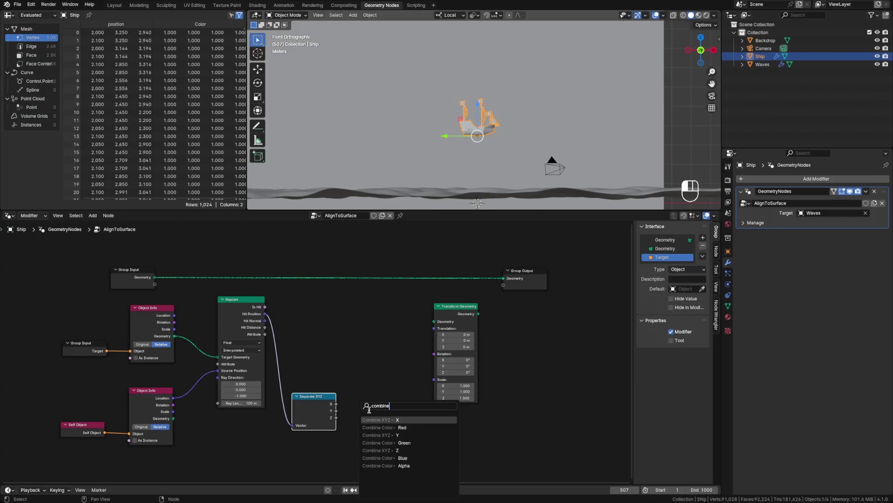
type("ne")
left_click(379, 450)
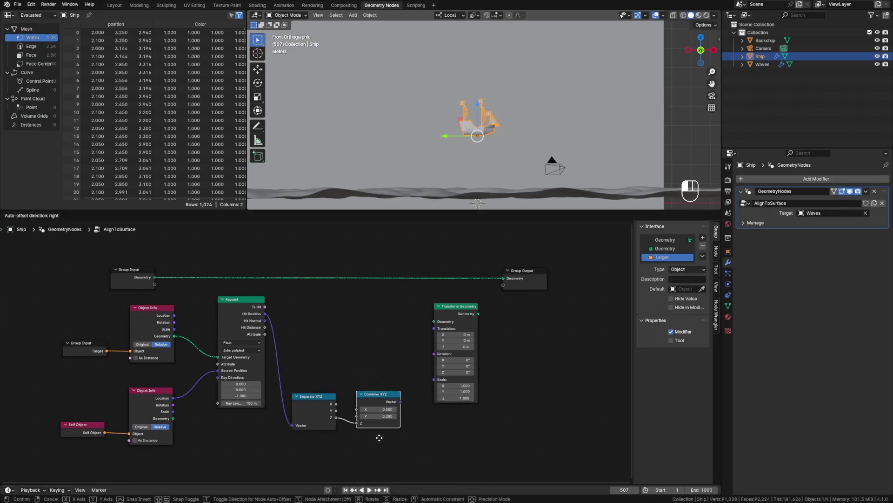
left_click(379, 437)
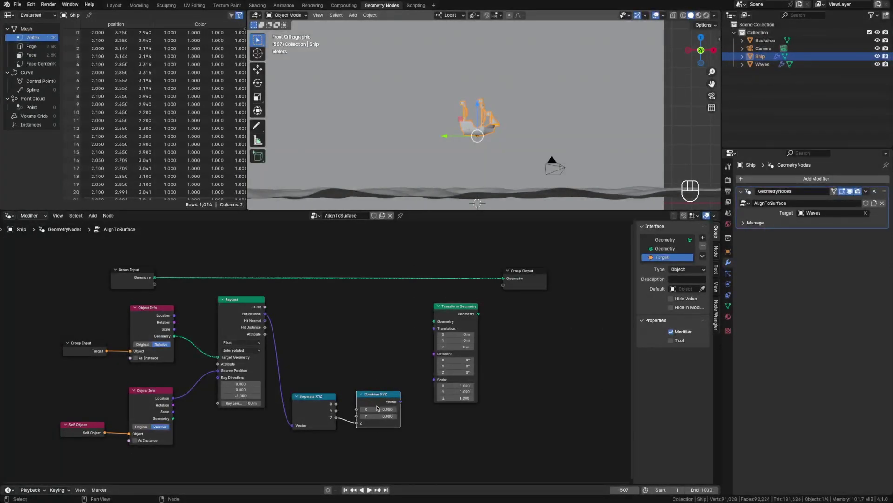
Step: Wrap the Combine XYZ node in a frame labelled "(0, 0, Z)"
key("shift+p")
key("F2")
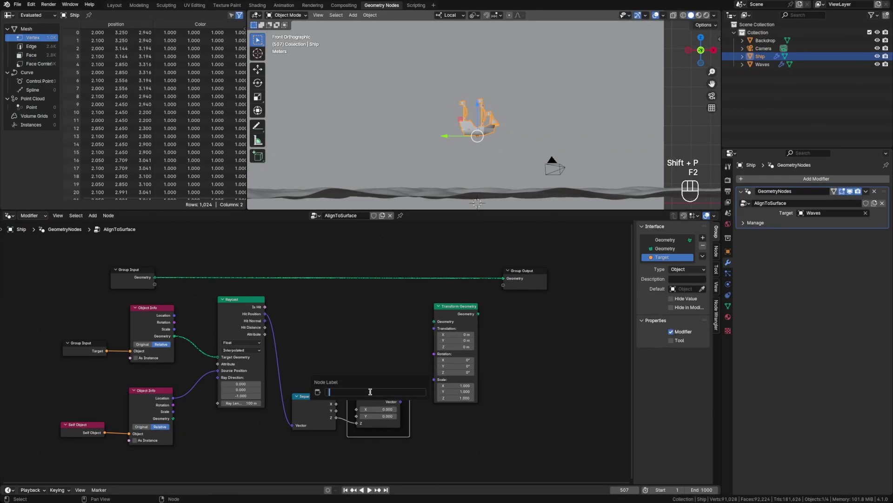
type("(0, 0")
type(", 0)")
key("Return")
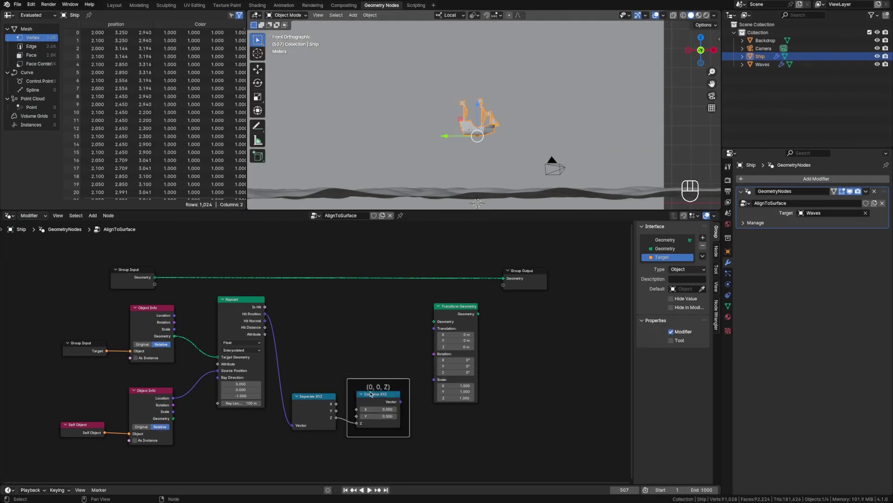
Step: Connect Combine XYZ's Vector to Transform Geometry's Translation and insert Transform Geometry into the link between Group Input and Group Output
left_click_drag(379, 381, 466, 304)
left_click_drag(517, 278, 553, 274)
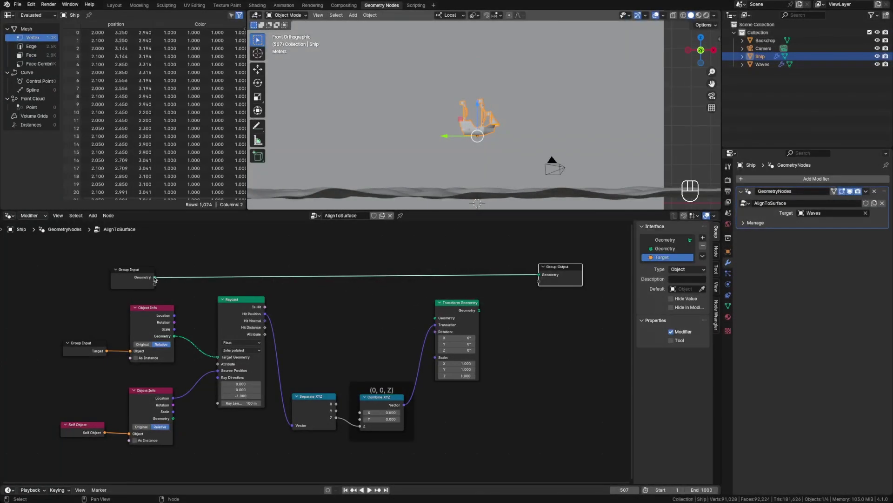
left_click_drag(155, 277, 539, 276)
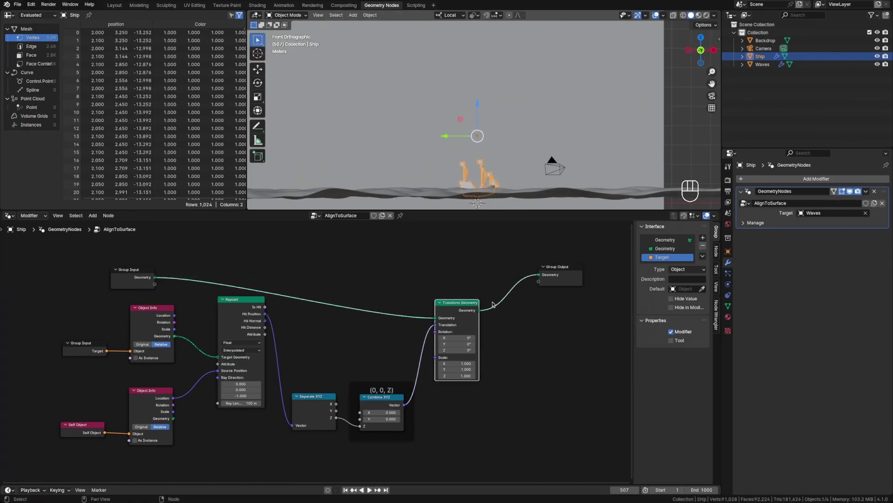
left_click_drag(458, 307, 458, 272)
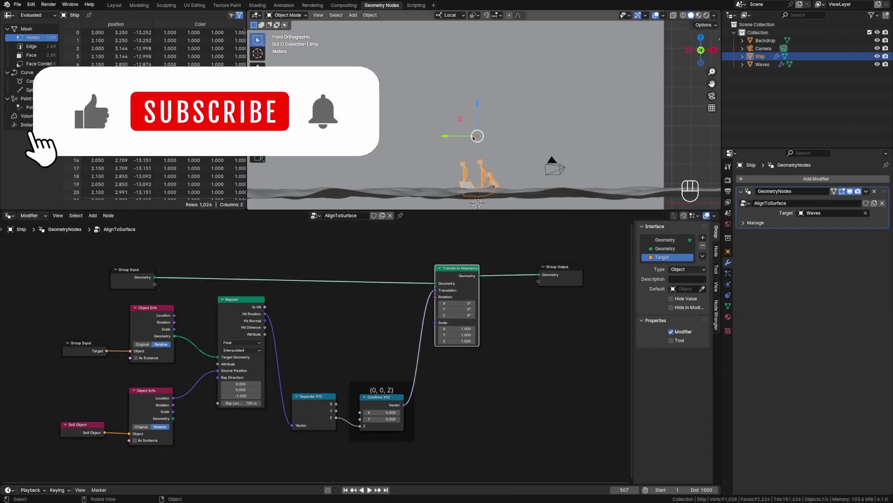
Step: Play the animation and examine from several angles how the ship rides on the waves
middle_click_drag(465, 149, 509, 161)
scroll(474, 154, "up", 4)
scroll(500, 169, "down", 3)
scroll(510, 162, "up", 2)
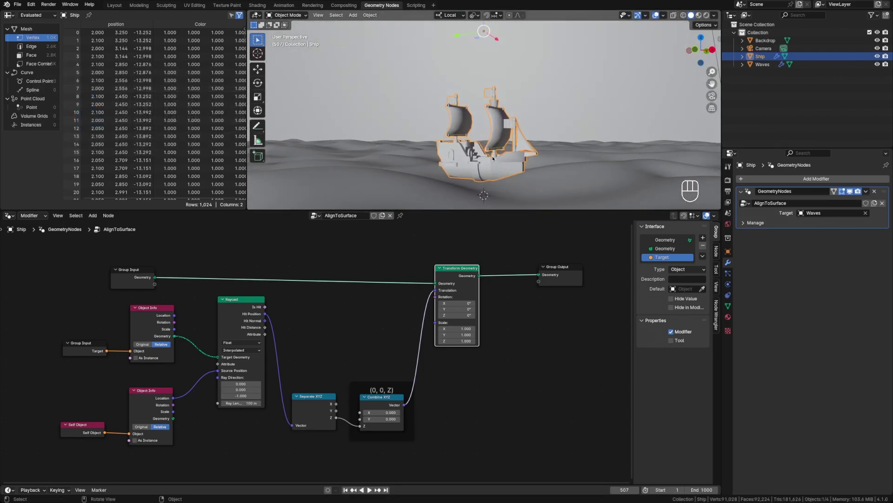
key("space")
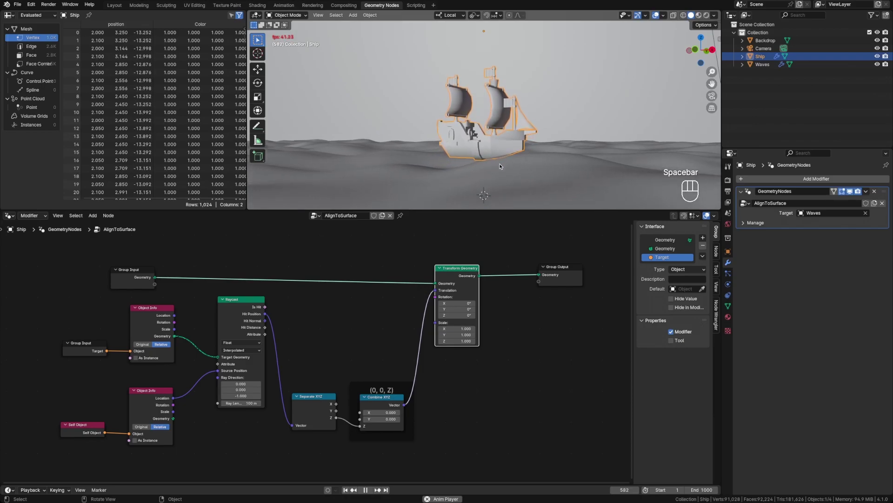
mouse_move(496, 161)
middle_mouse_down()
mouse_move(511, 168)
mouse_move(489, 164)
middle_mouse_up()
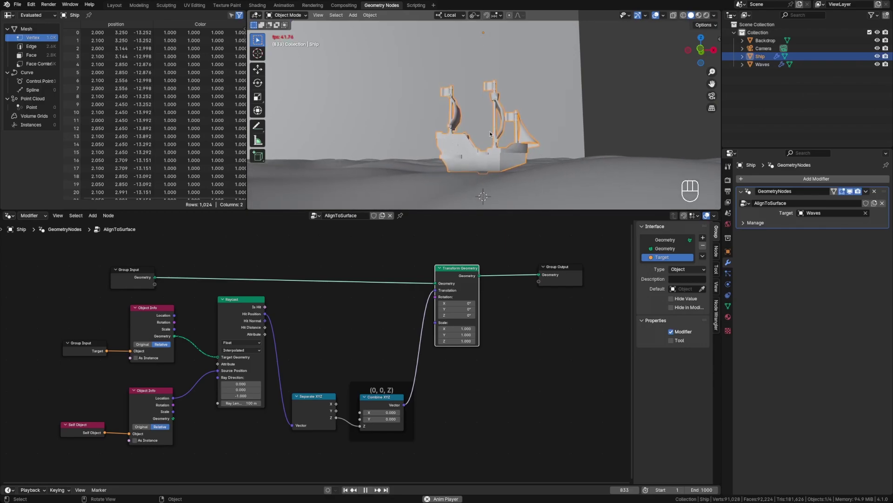
key("space")
Step: Turn off the GeometryNodes modifier's viewport display and frame the ship's hull and origin in front view
left_click(850, 191)
middle_click_drag(501, 93, 499, 128, "shift")
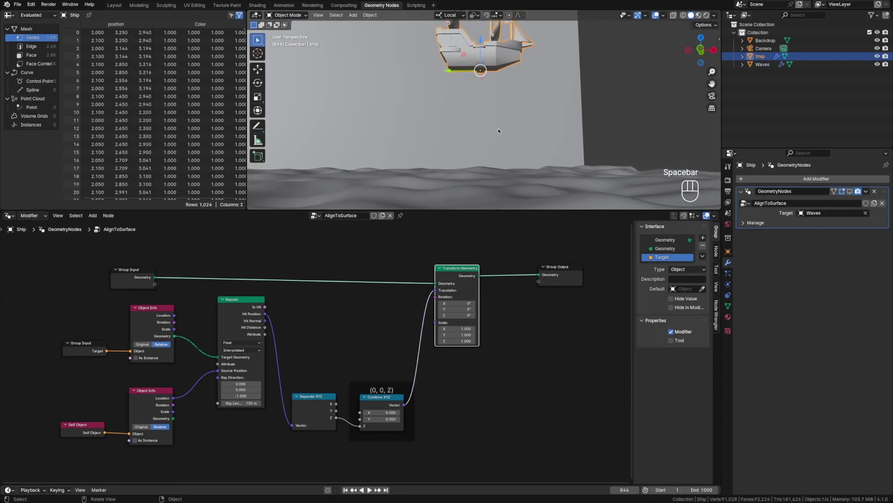
key("grave")
left_click(437, 80)
middle_click_drag(471, 82, 490, 125, "shift")
scroll(491, 130, "up", 8)
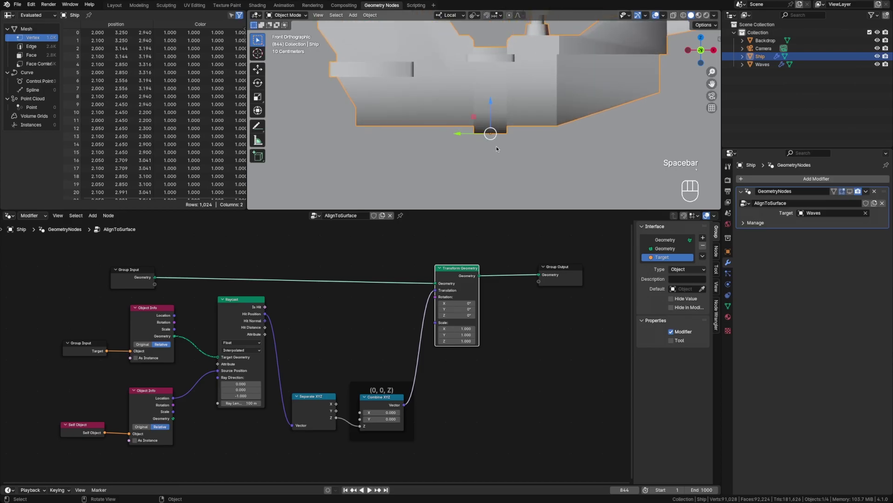
scroll(496, 135, "down", 6)
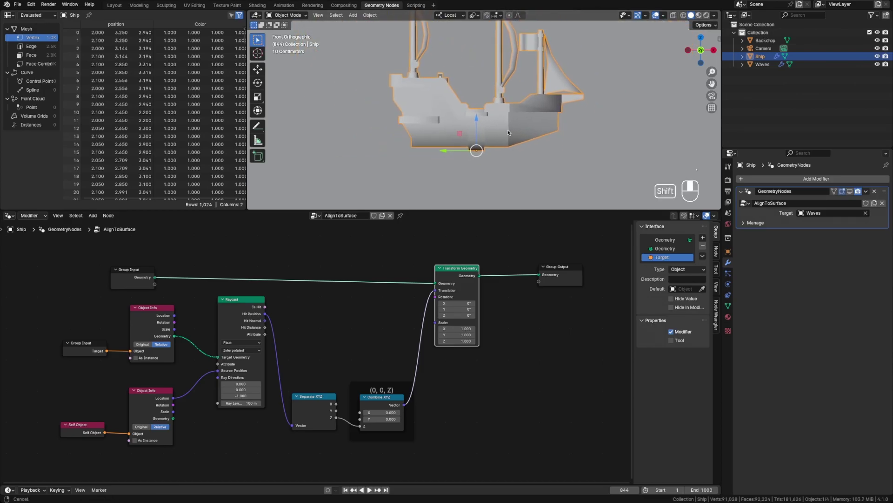
middle_click_drag(496, 135, 484, 164, "shift")
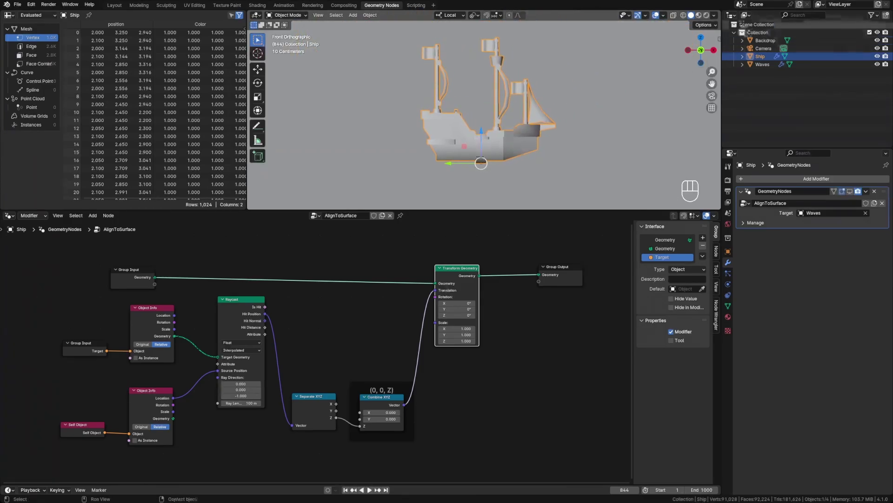
Step: Enable Affect Only Origins and raise the ship's origin slightly along Z from the bottom of the hull
left_click(705, 25)
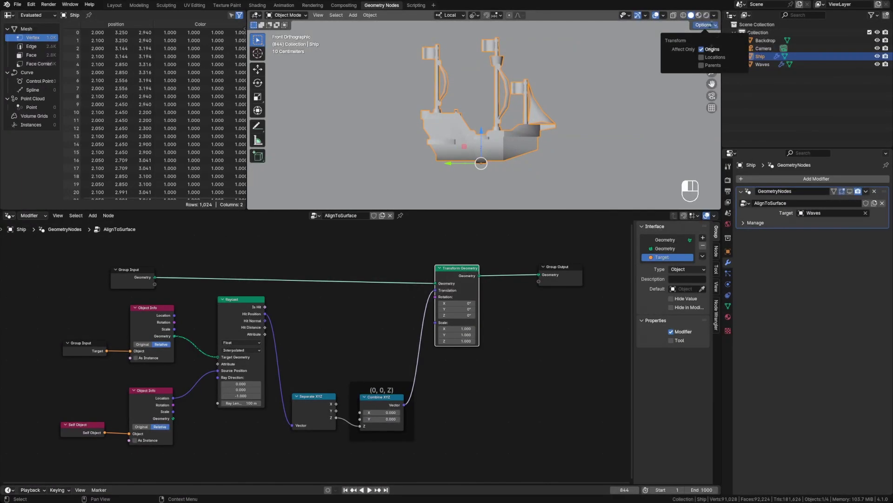
left_click(706, 26)
left_click(706, 26)
mouse_move(481, 133)
left_mouse_down()
mouse_move(481, 97)
mouse_move(484, 118)
left_mouse_up()
Step: Turn the modifier's viewport display back on and check how deep the ship sits in the waves
left_click(849, 190)
scroll(541, 160, "down", 6)
mouse_move(539, 165)
middle_mouse_down("shift")
mouse_move(527, 116)
mouse_move(512, 196)
mouse_move(546, 175)
middle_mouse_up("shift")
scroll(518, 153, "up", 2)
scroll(516, 191, "up", 3)
scroll(512, 189, "up", 1)
scroll(546, 176, "down", 3)
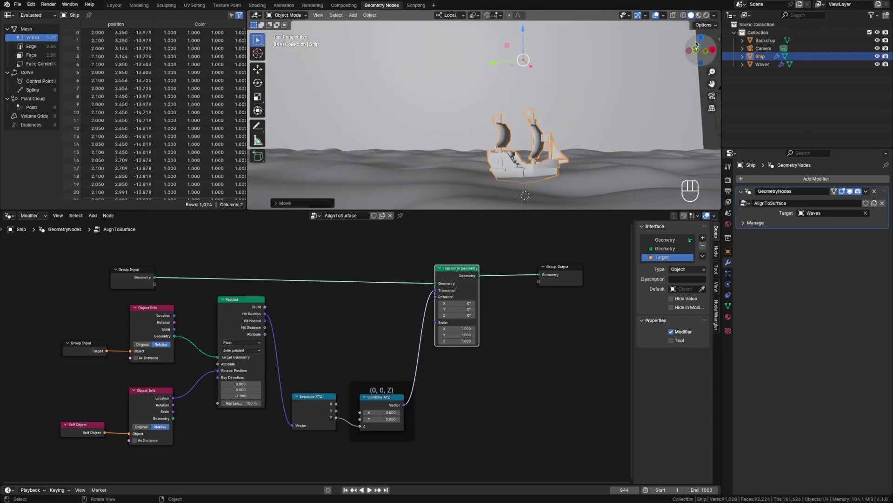
Step: Turn off Affect Only Origins and save the blend file
left_click(709, 26)
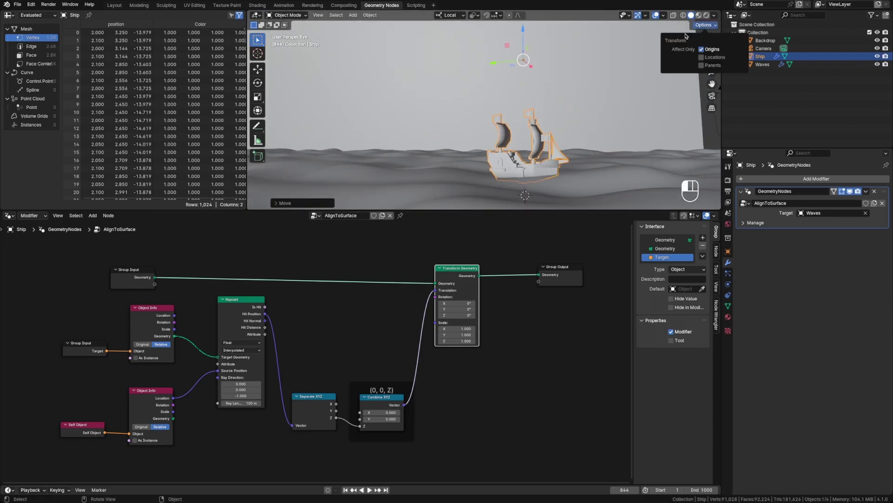
left_click(708, 26)
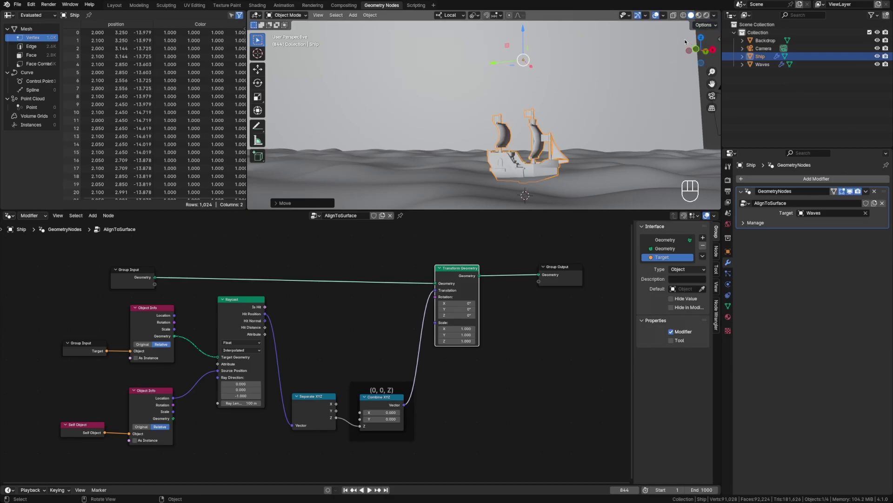
left_click(702, 28)
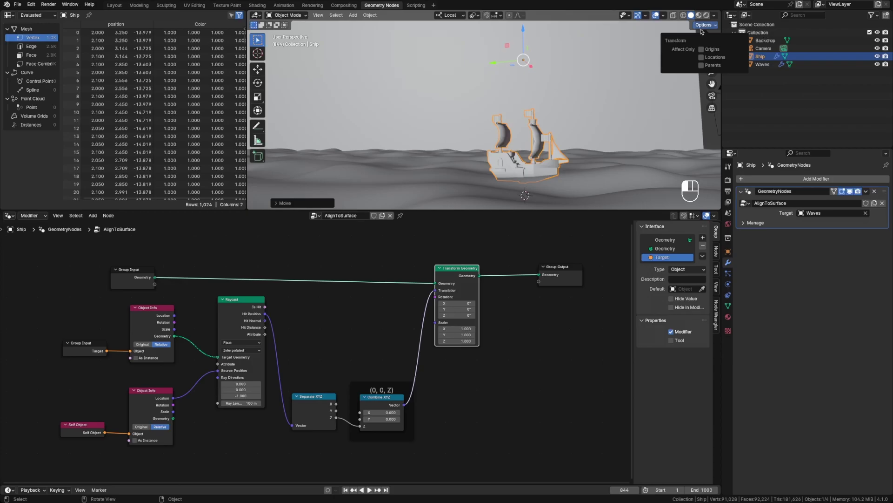
key("super+s")
key("super+z")
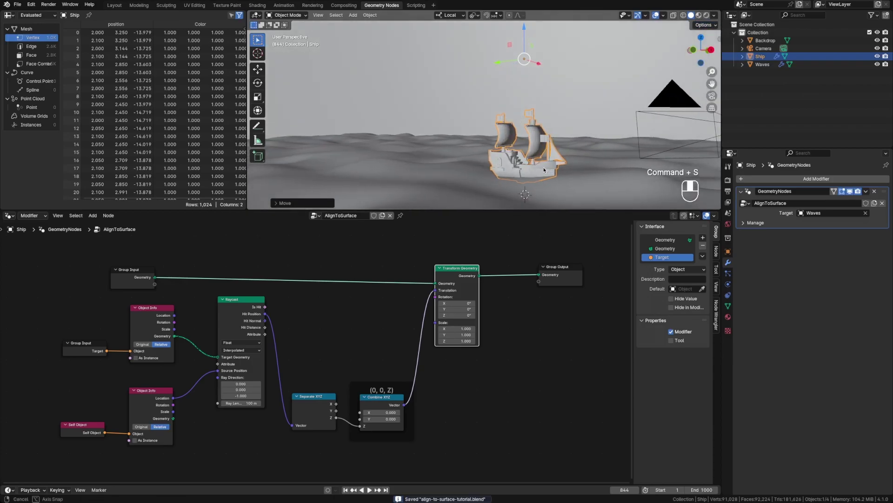
Step: Undo the raising of the ship's origin, view the ship from the front and save the blend file
key("super+z")
key("super+z")
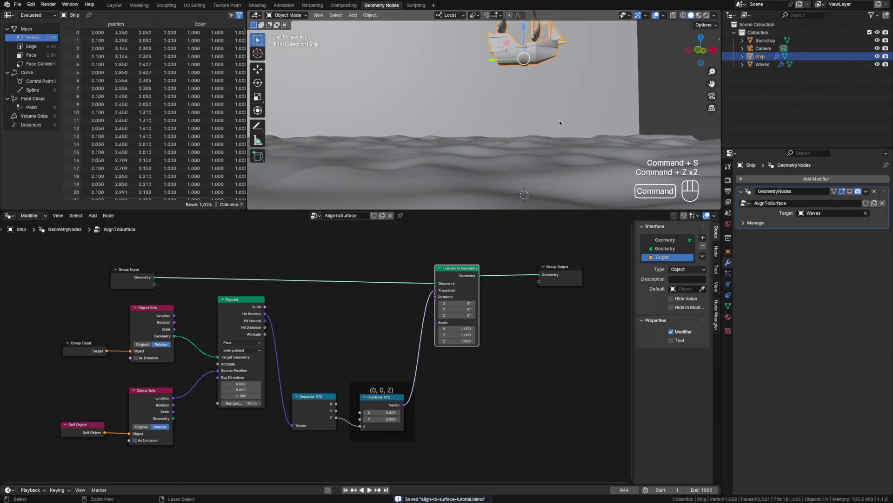
key("grave")
left_click(508, 72)
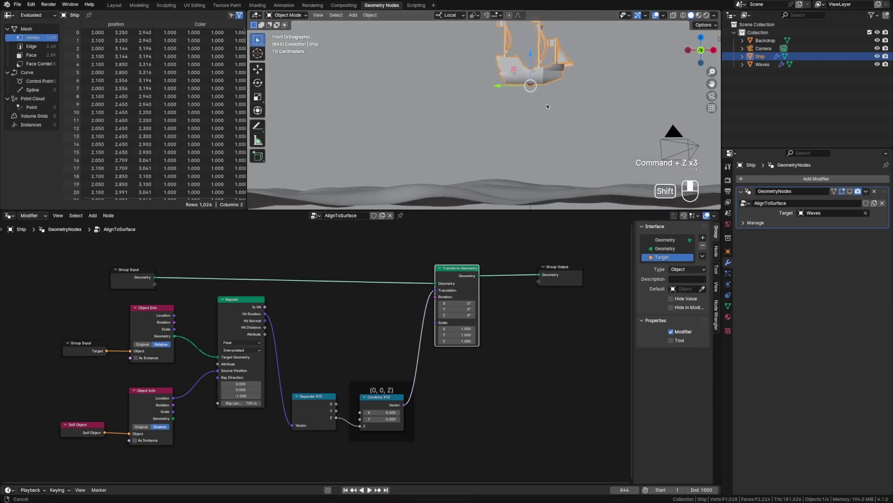
key("super+s")
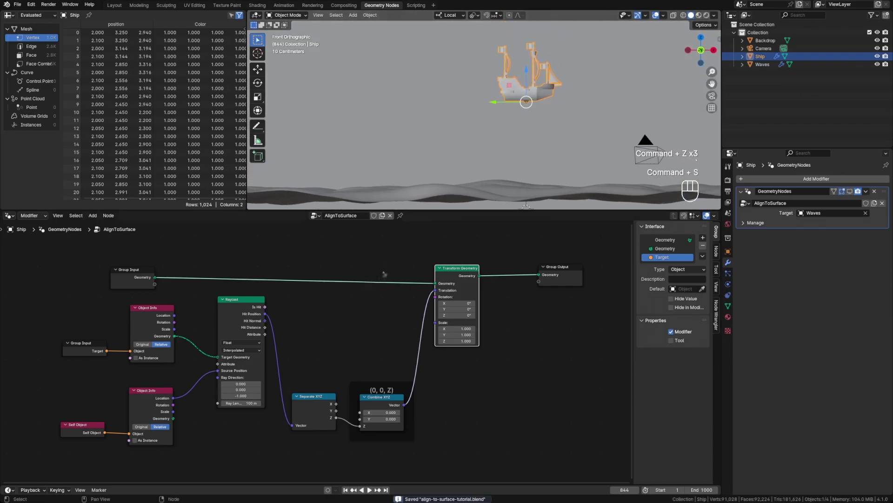
Step: Duplicate the Transform Geometry node, insert the copy right after the Geometry Group Input and line the Group Input up beside it
middle_click_drag(407, 254, 497, 258)
left_click_drag(229, 288, 222, 268)
middle_click_drag(411, 293, 428, 303)
left_click(558, 288)
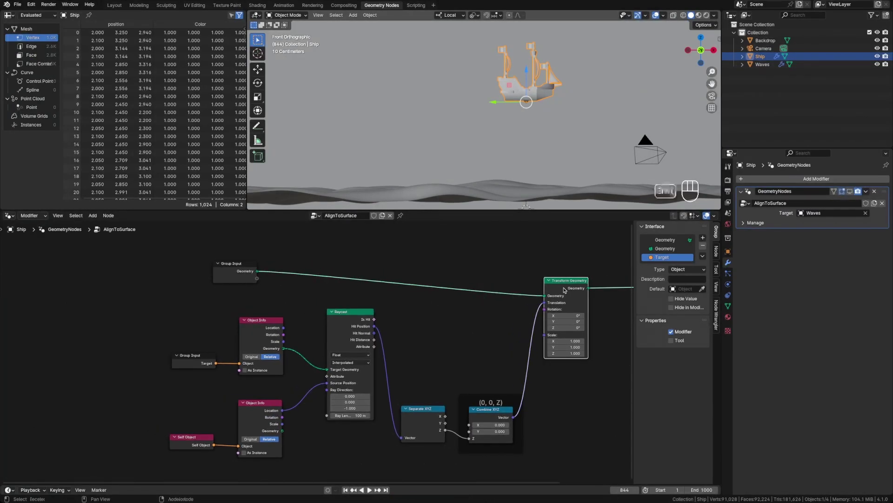
key("shift+d")
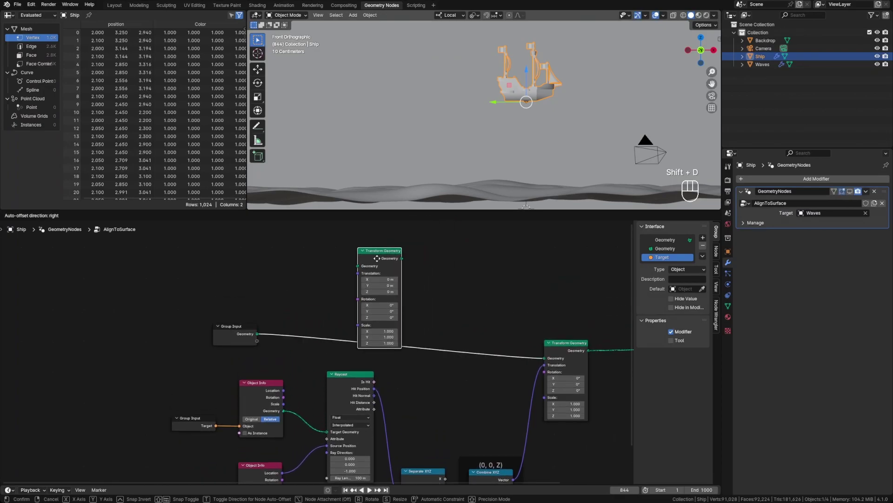
left_click(355, 263)
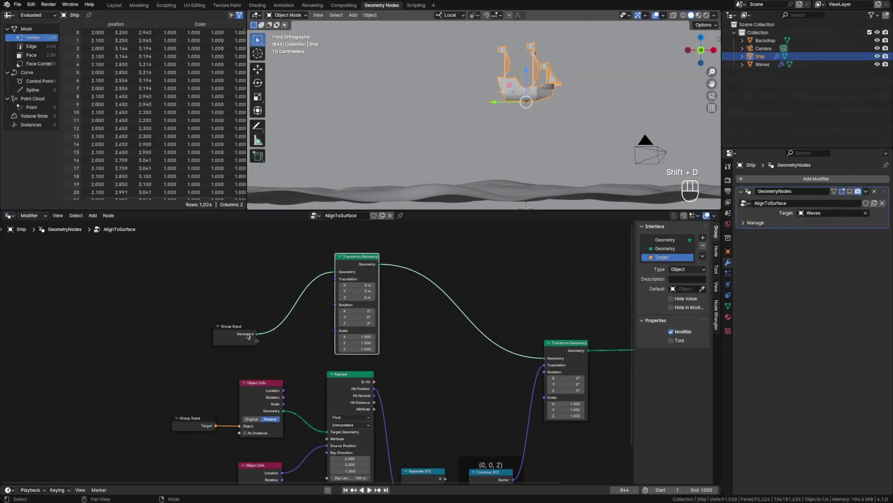
left_click_drag(248, 335, 251, 275)
middle_click_drag(398, 314, 428, 321)
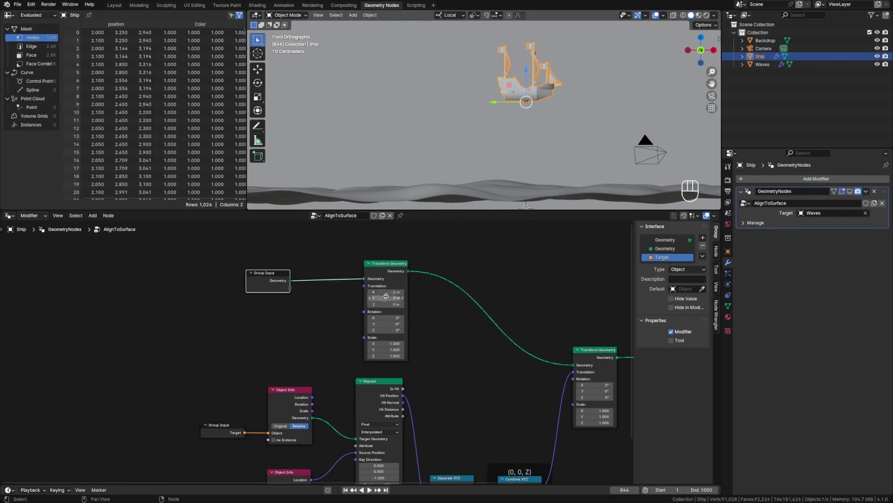
Step: Re-enable the modifier's viewport display and lower the ship with the new Transform Geometry node's Z translation while the waves play, and save
left_click_drag(390, 304, 378, 304)
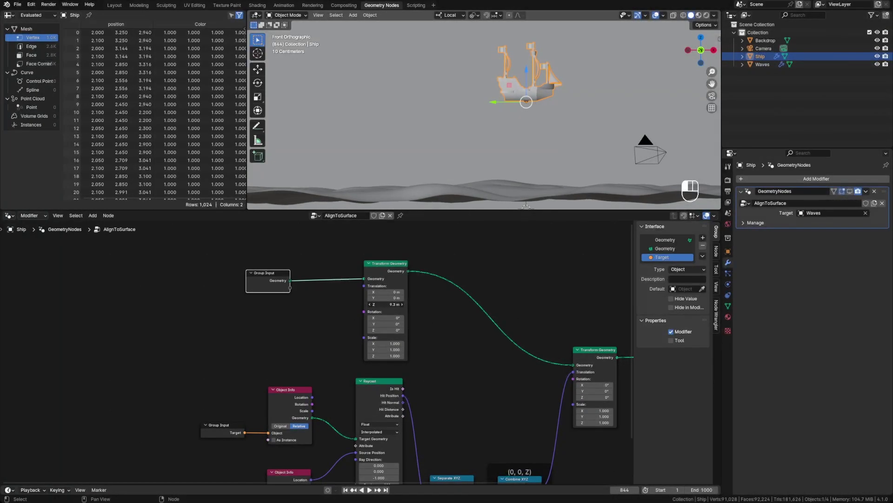
left_click_drag(432, 304, 390, 304)
left_click(849, 192)
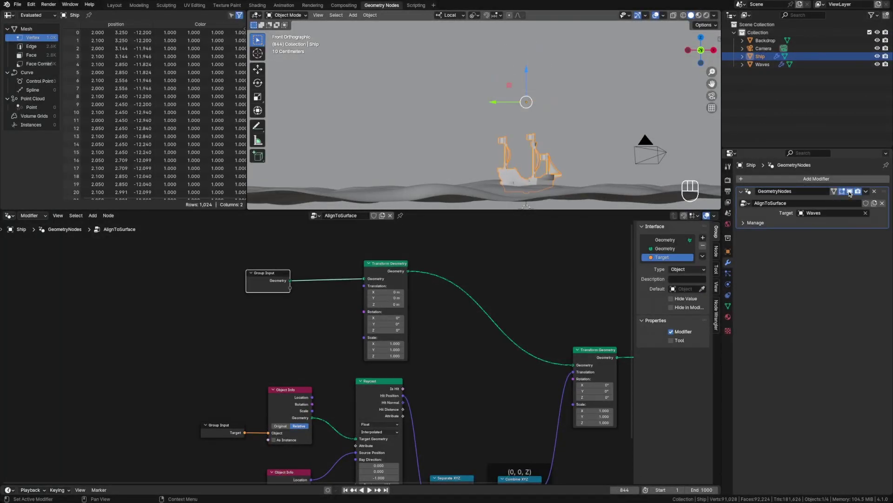
middle_click_drag(443, 373, 377, 361)
mouse_move(516, 167)
middle_mouse_down()
mouse_move(503, 160)
mouse_move(512, 155)
middle_mouse_up()
key("space")
left_click_drag(315, 293, 279, 293)
key("super+s")
Step: Set the first Transform Geometry node's Z translation to -0.8 m and save the file
middle_click_drag(531, 183, 493, 163)
mouse_move(322, 293)
left_mouse_down("shift")
mouse_move(306, 293)
mouse_move(316, 293)
left_mouse_up("shift")
left_click(324, 293)
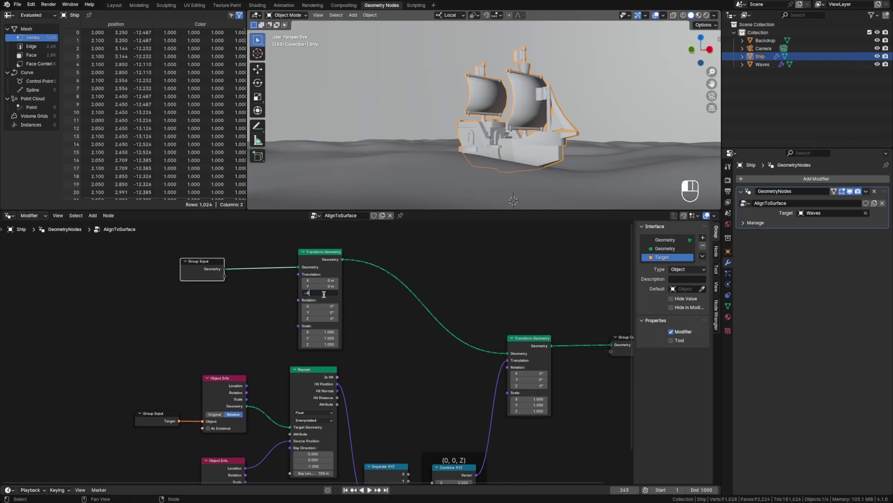
type("-.8")
key("Return")
key("super+s")
Step: Add a Combine XYZ node that feeds the first Transform Geometry node's Translation input
middle_click_drag(291, 315, 367, 314)
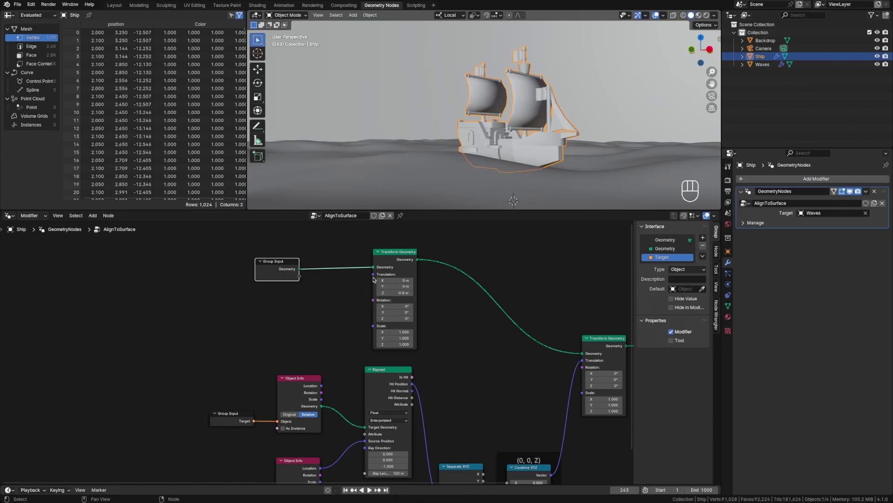
left_click(285, 314)
left_click_drag(374, 274, 307, 316)
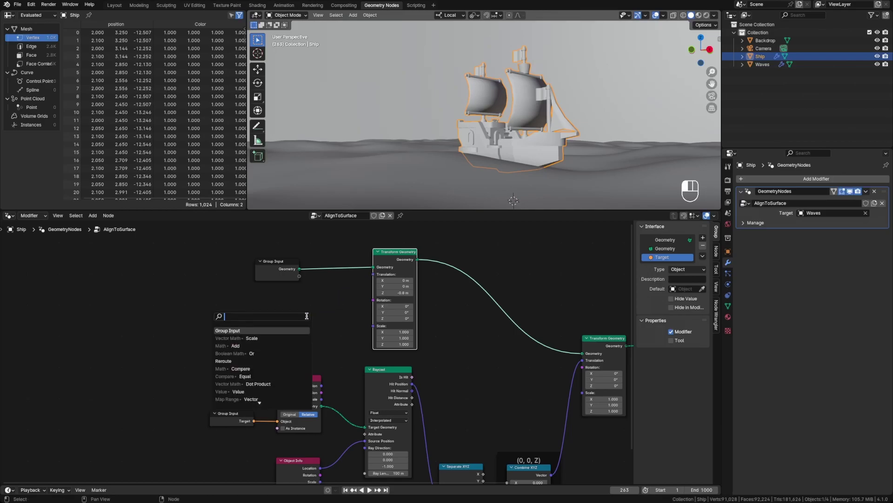
type("combine xyz")
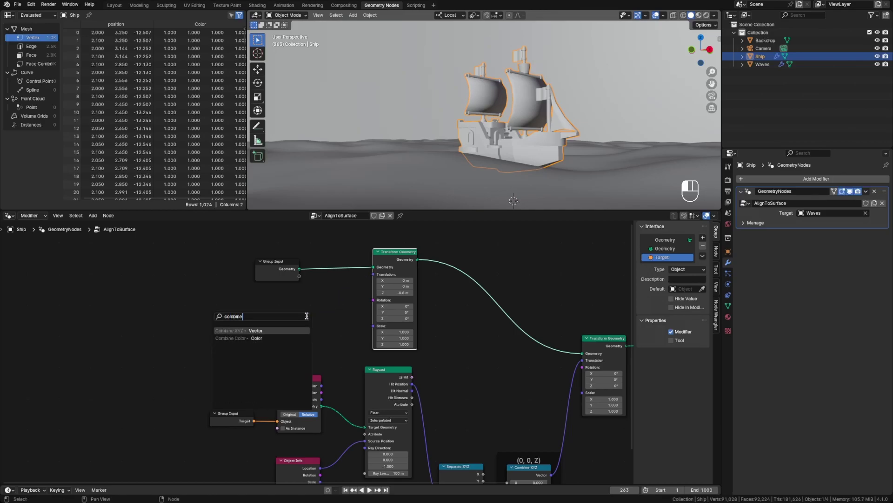
key("Return")
left_click(306, 316)
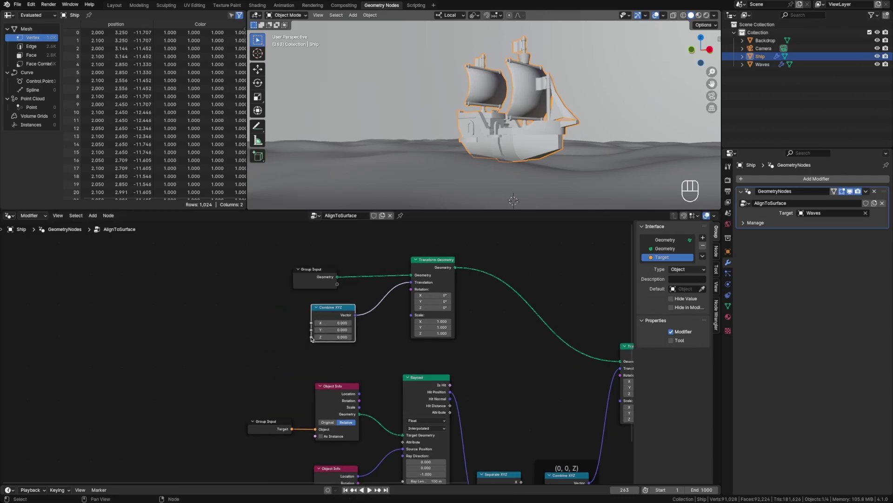
Step: Expose the new Combine XYZ node's Z value as a modifier input through a new Group Input node
left_click_drag(312, 337, 275, 336)
type("groupIn")
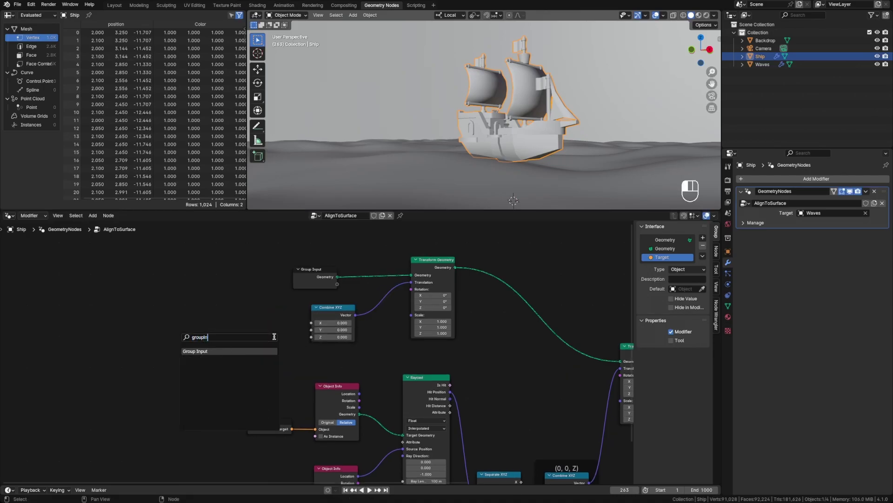
key("Return")
left_click(277, 336)
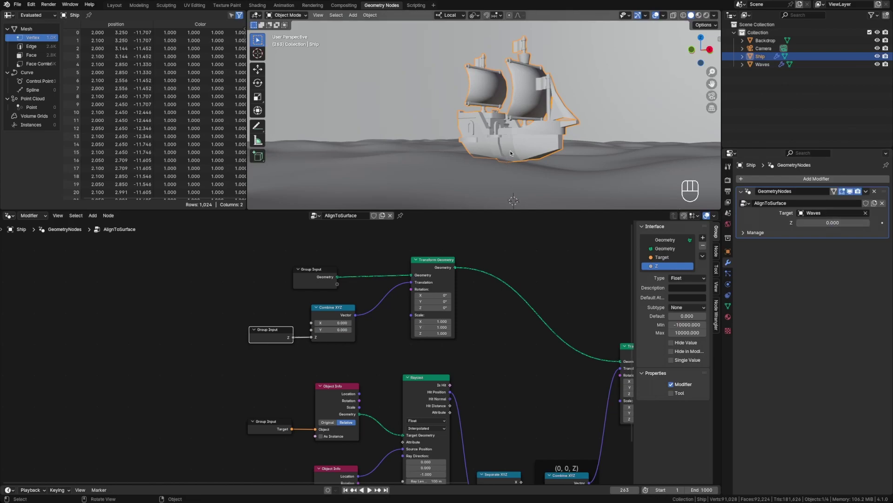
Step: Rename the exposed Z input to "Vertical Offset" and save the file
left_click_drag(843, 223, 809, 223)
right_click(843, 223)
double_click(656, 266)
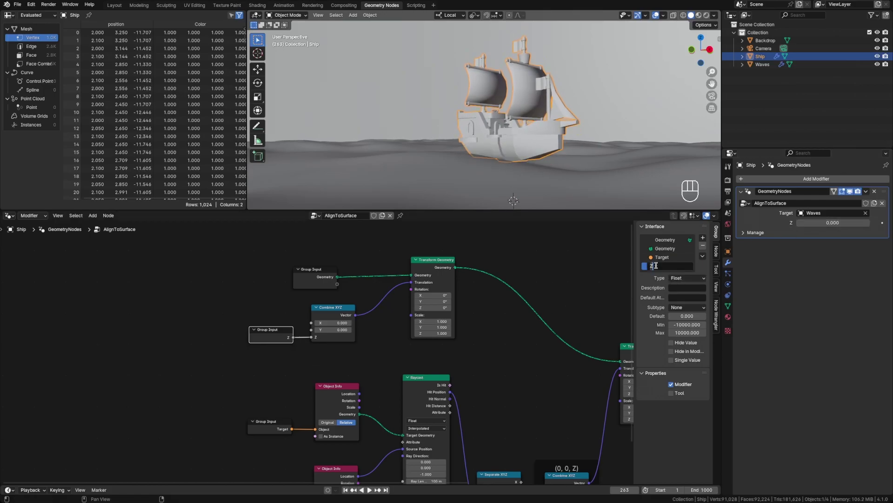
type("Vertical")
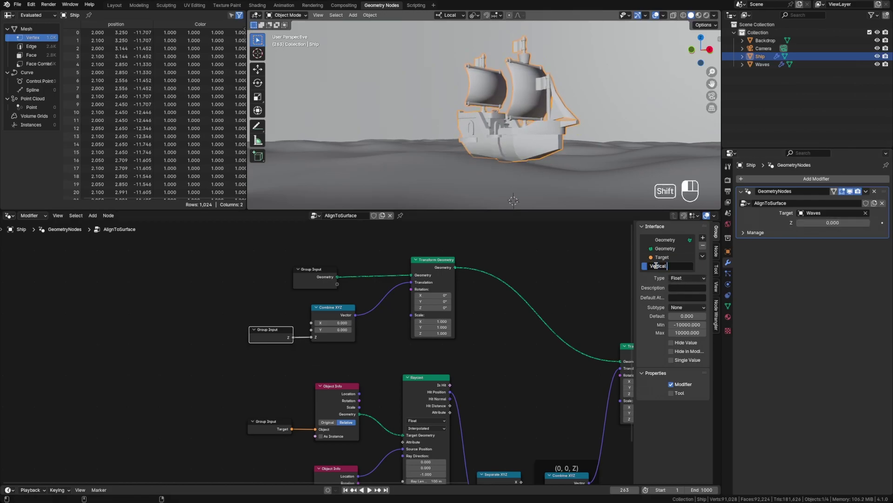
type(" Offset")
key("Return")
middle_click_drag(579, 299, 489, 304)
key("super+s")
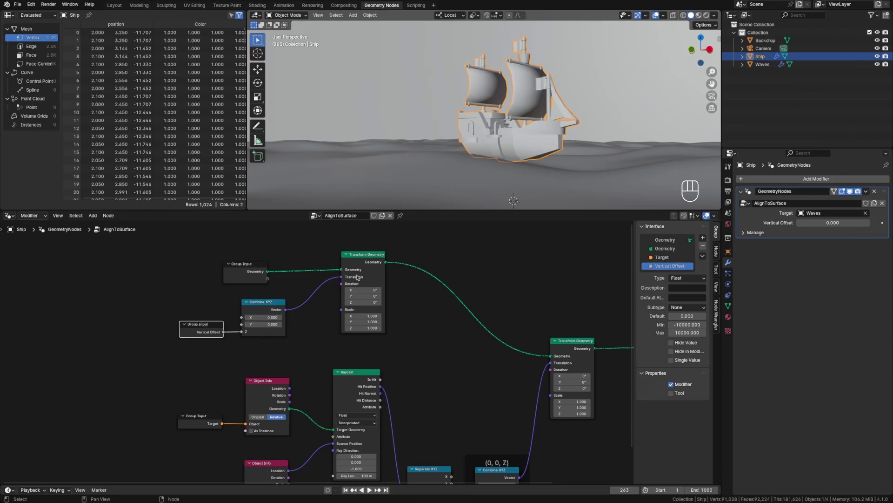
Step: Move the Vertical Offset input and Combine XYZ nodes closer together with their Transform Geometry, shift the Geometry Group Input away, and save
scroll(522, 301, "down", 5)
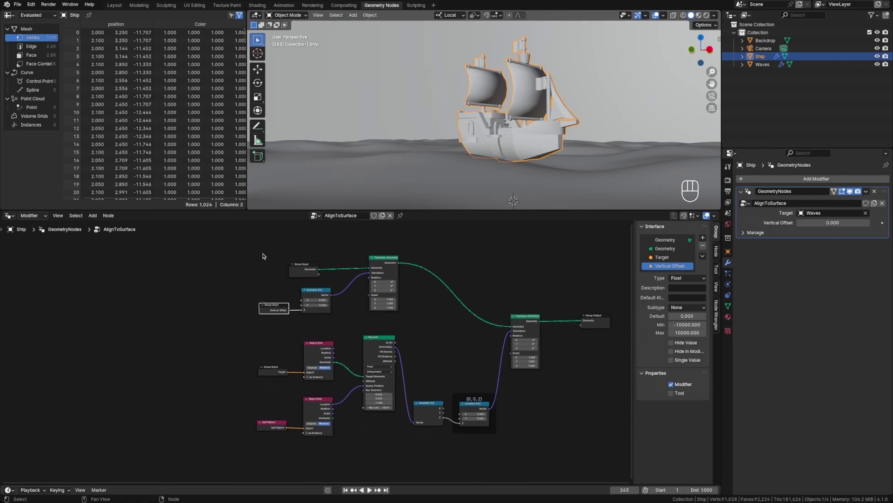
left_click_drag(265, 289, 333, 315)
key("g")
left_click(356, 310)
left_click(426, 317)
left_click(307, 275)
key("g")
left_click(245, 273)
key("super+s")
Step: Frame the Vertical Offset Group Input, Combine XYZ and first Transform Geometry nodes, label the frame "Vertical Offset" and save
scroll(310, 280, "up", 1)
scroll(310, 281, "up", 1)
middle_click_drag(308, 280, 333, 295)
left_click_drag(286, 252, 492, 364)
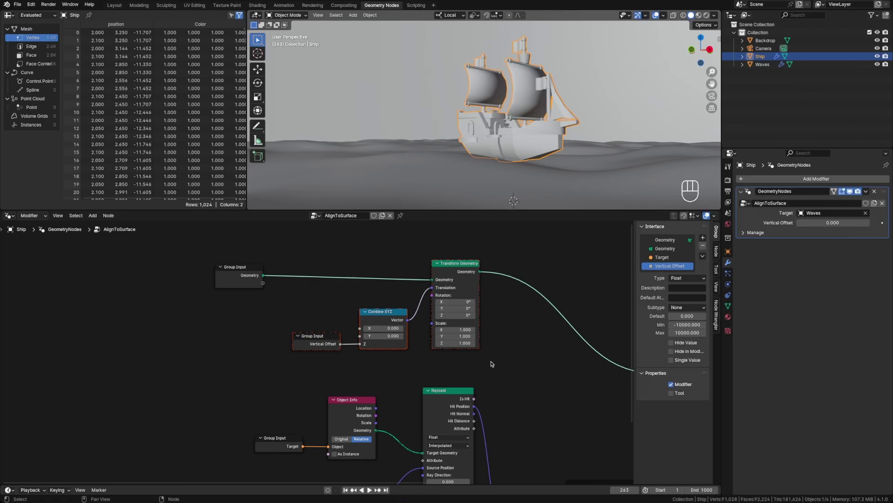
key("super+j")
key("F2")
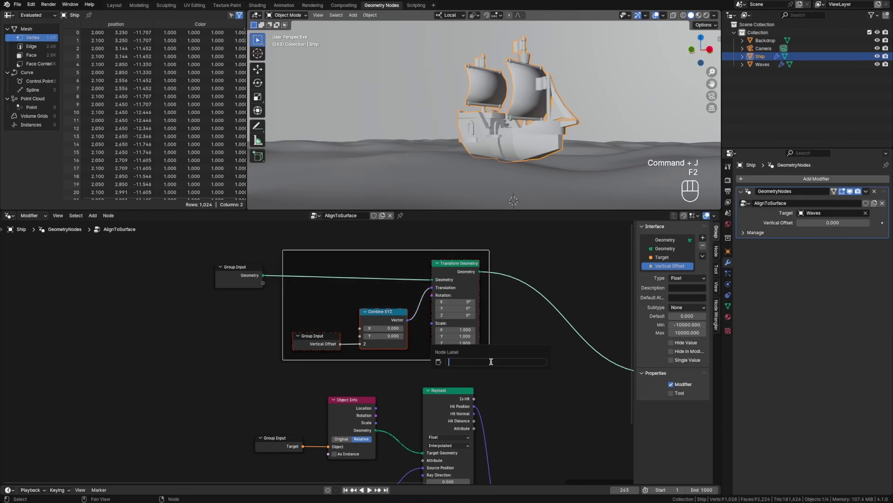
type("Vertical Offset")
key("Return")
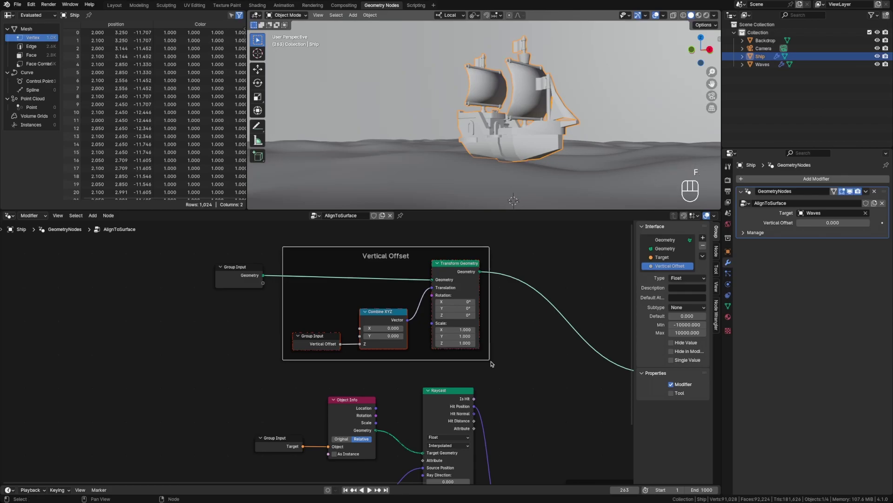
key("super+s")
Step: Frame the Raycast node with its Object Info, Target and Self Object nodes, label it "Raycast" and nudge it into place
scroll(543, 357, "down", 10)
middle_click_drag(546, 376, 428, 336, "shift")
scroll(451, 333, "up", 5)
middle_click_drag(481, 347, 432, 339)
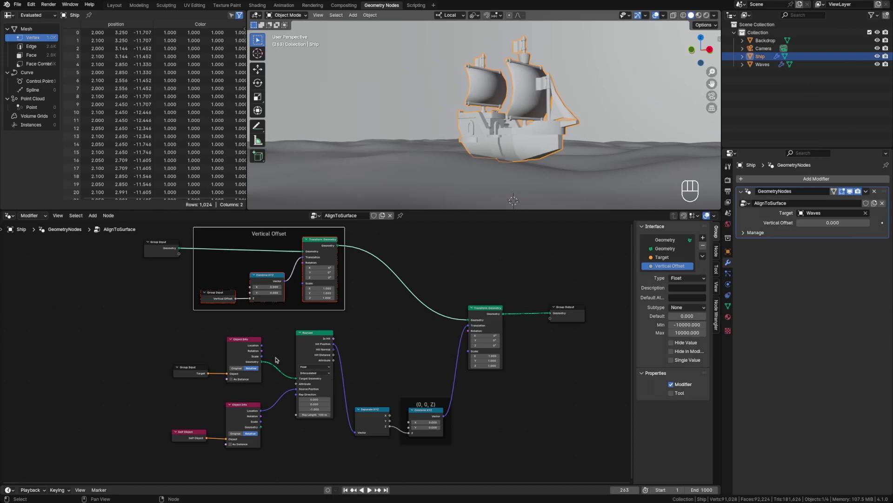
left_click_drag(159, 331, 334, 455)
key("ctrl+Down")
key("super+j")
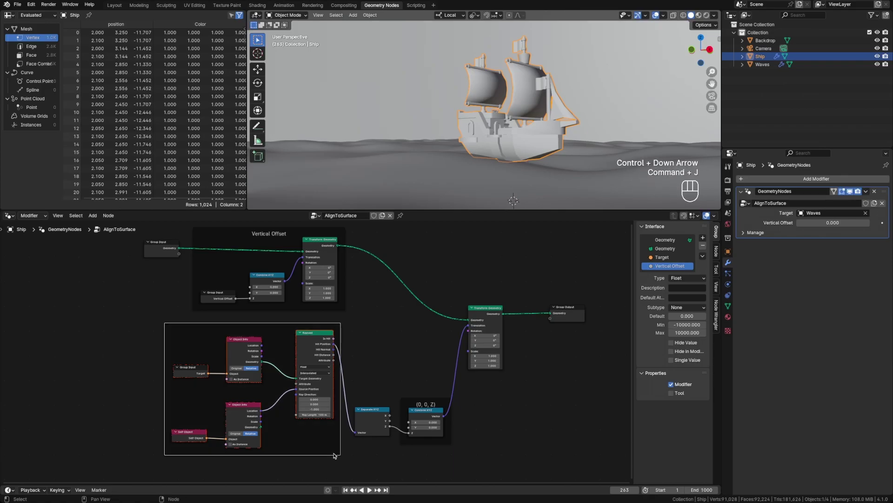
key("F2")
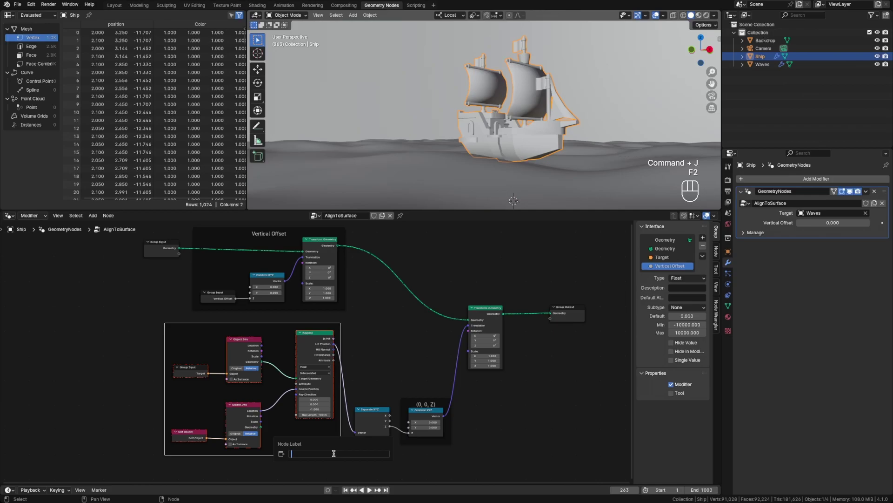
type("Raycast")
key("Return")
key("g")
left_click(386, 374)
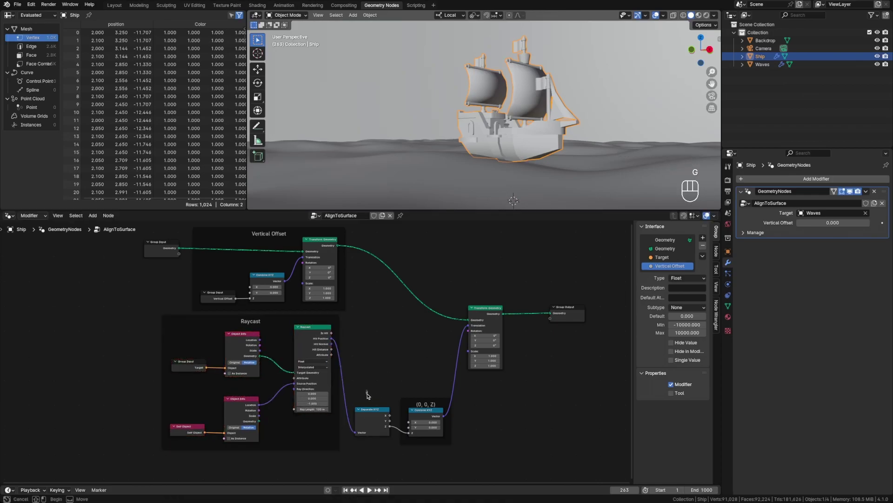
Step: Space the Separate XYZ node, the (0, 0, Z) frame and the final Transform Geometry node away from the Raycast frame, and save
left_click_drag(367, 391, 449, 448)
key("g")
left_click(464, 441)
left_click(486, 333)
key("g")
left_click(511, 313)
key("super+s")
Step: Play the wave animation from the right-side view and examine the ship's motion and orientation alongside the Raycast node's hit outputs
middle_click_drag(488, 270, 536, 282)
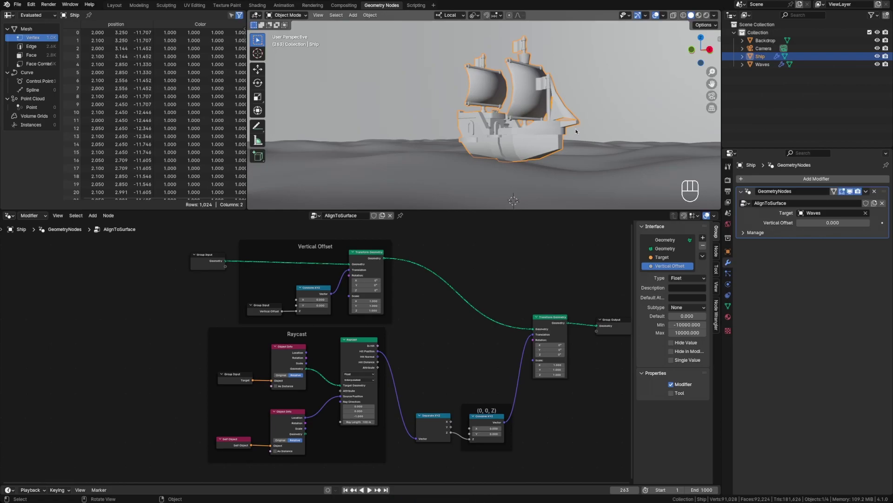
middle_click_drag(604, 143, 475, 149)
key("KP_3")
key("space")
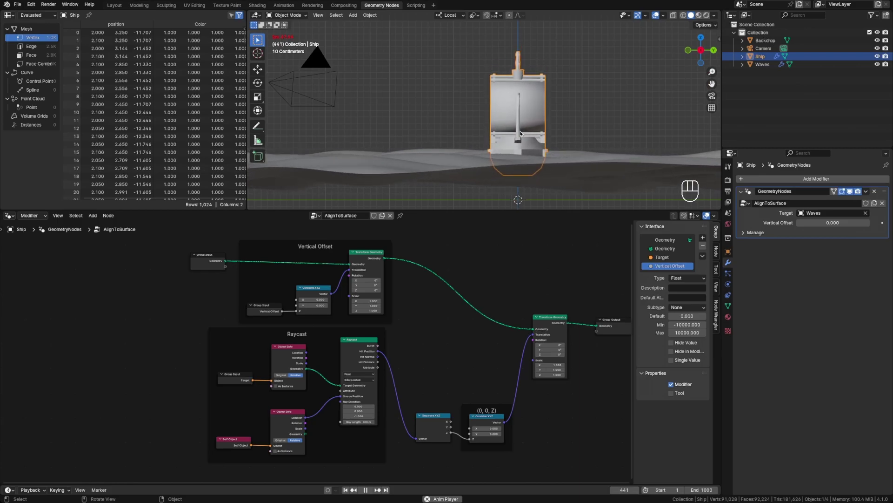
key("space")
middle_click_drag(520, 136, 556, 152)
scroll(531, 153, "up", 2)
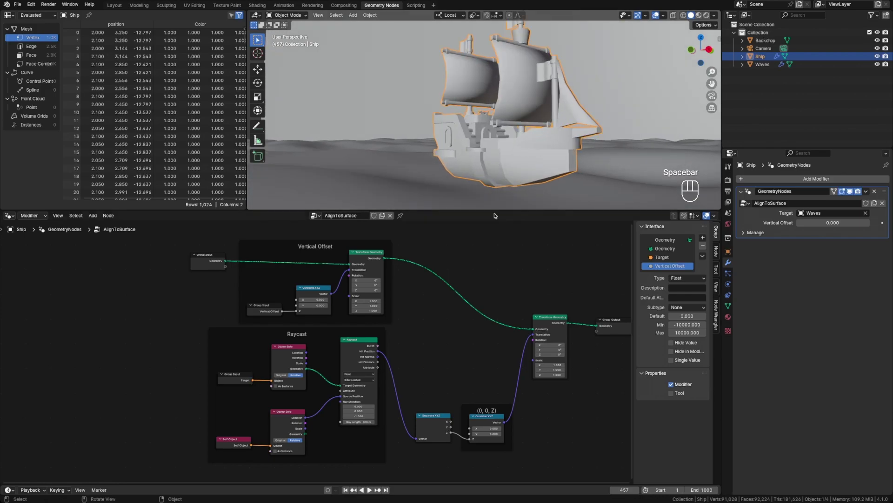
scroll(393, 294, "up", 2)
middle_click_drag(401, 361, 433, 305)
scroll(375, 305, "up", 5)
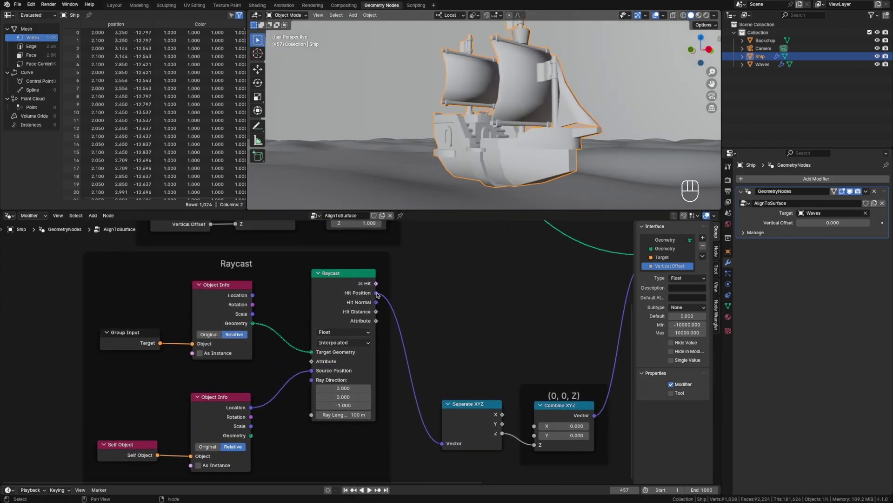
middle_click_drag(424, 317, 373, 304)
scroll(354, 303, "down", 1)
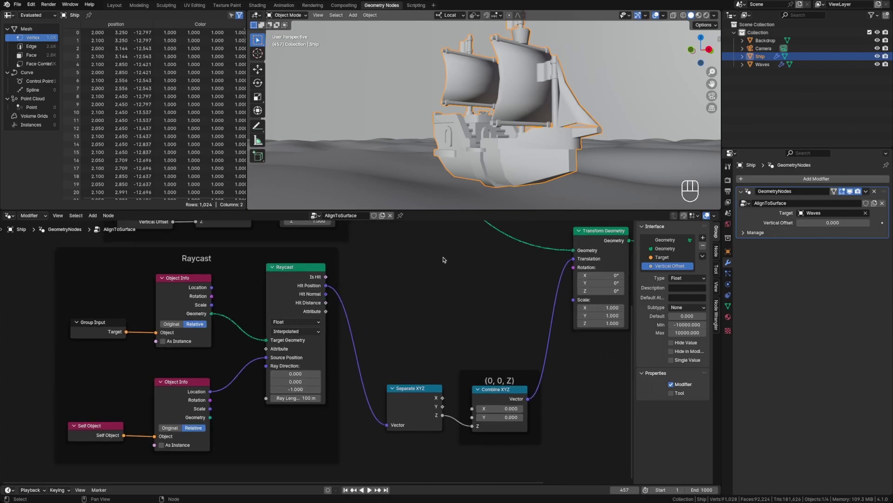
Step: Sketch temporary annotation strokes over the waves and the ship's hull to illustrate surface orientation, and undo them
middle_click_drag(398, 147, 412, 158)
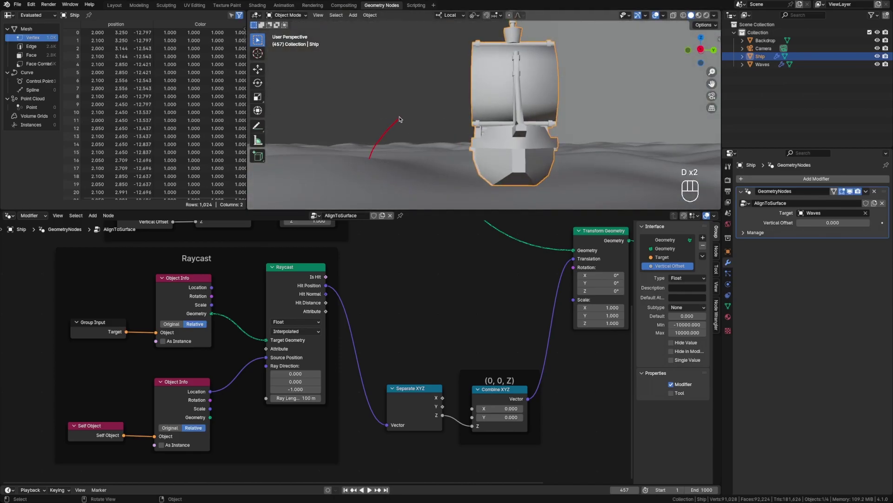
key("super+z")
left_click_drag(511, 168, 547, 107)
key("super+z")
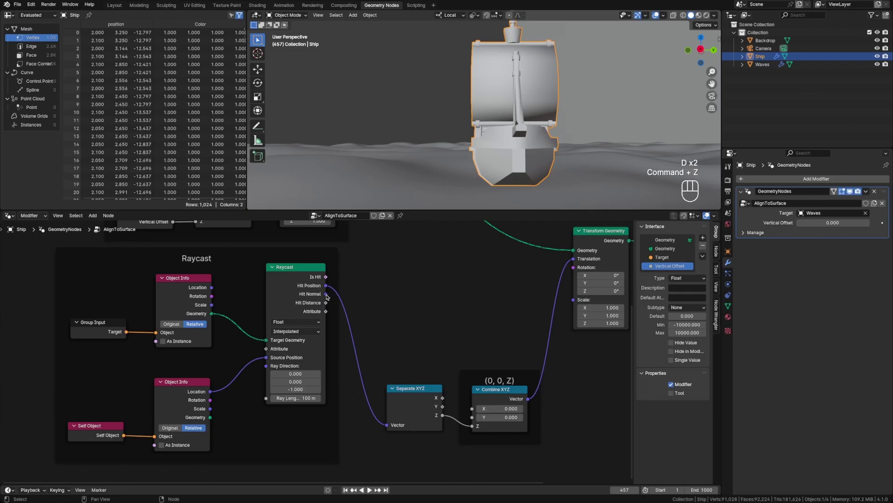
left_click_drag(326, 294, 407, 295)
type("alignto")
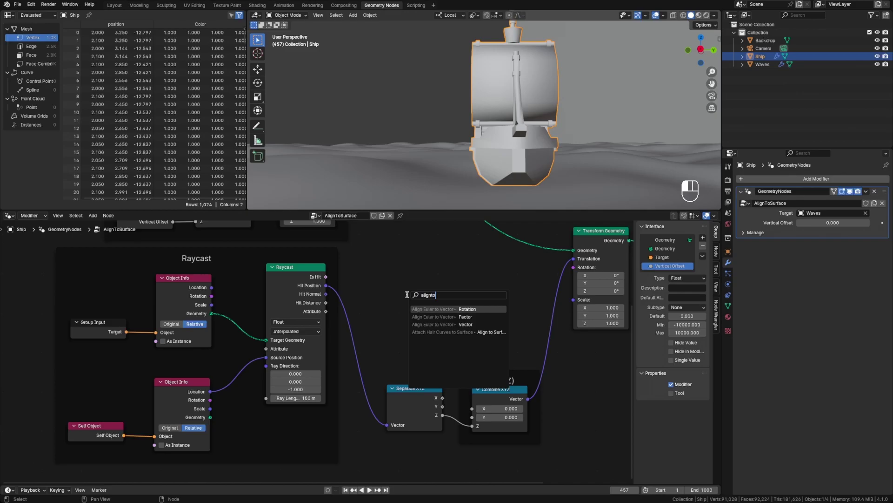
key("Escape")
Step: Add an Align Euler to Vector node between the Raycast frame and the final Transform Geometry node
key("shift+a")
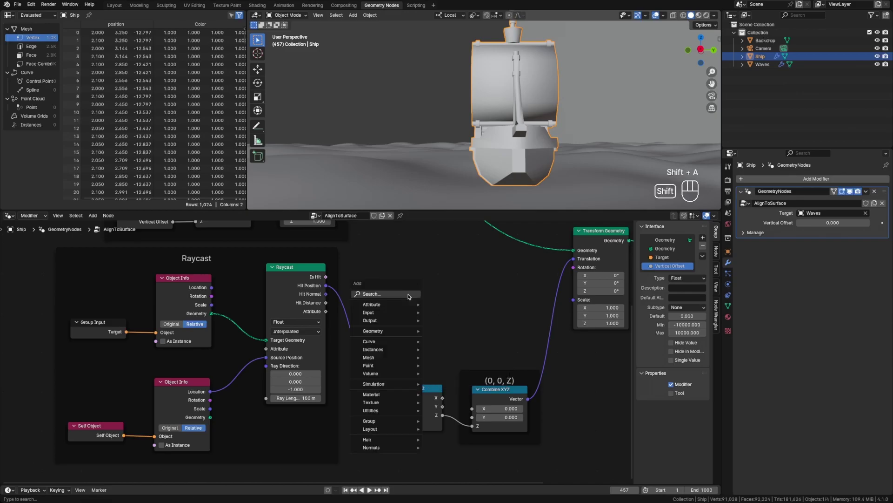
type("align")
key("Return")
left_click(431, 267)
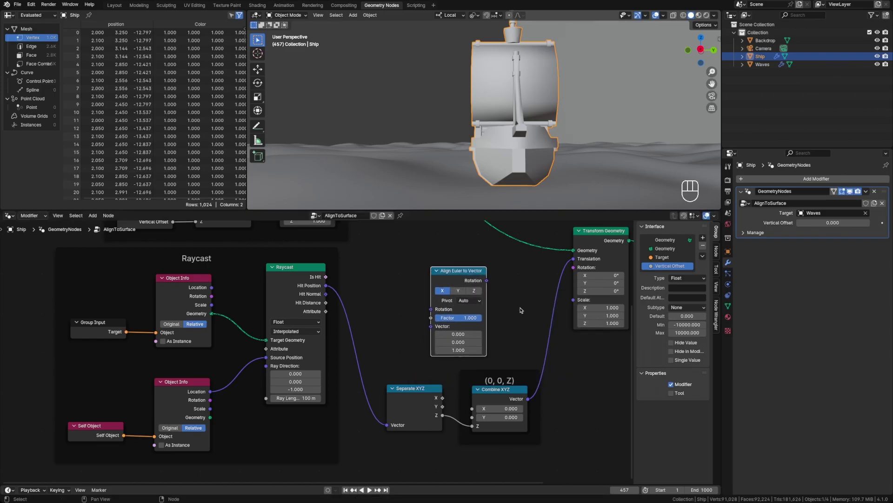
Step: Wire the Raycast's Hit Normal through the Align Euler to Vector node, aligned on the Z axis, into the final Transform Geometry's Rotation
middle_click_drag(526, 312, 494, 359)
scroll(515, 333, "down", 1)
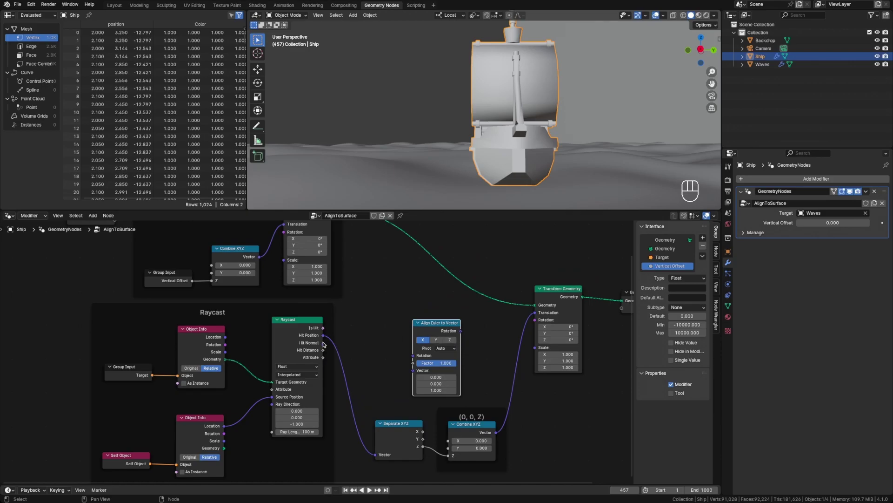
left_click_drag(323, 343, 413, 371)
left_click(442, 326)
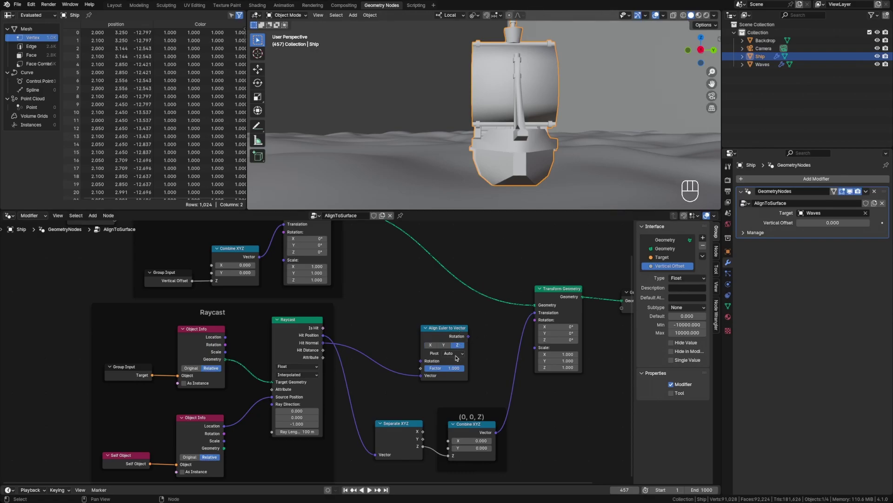
left_click_drag(468, 336, 535, 322)
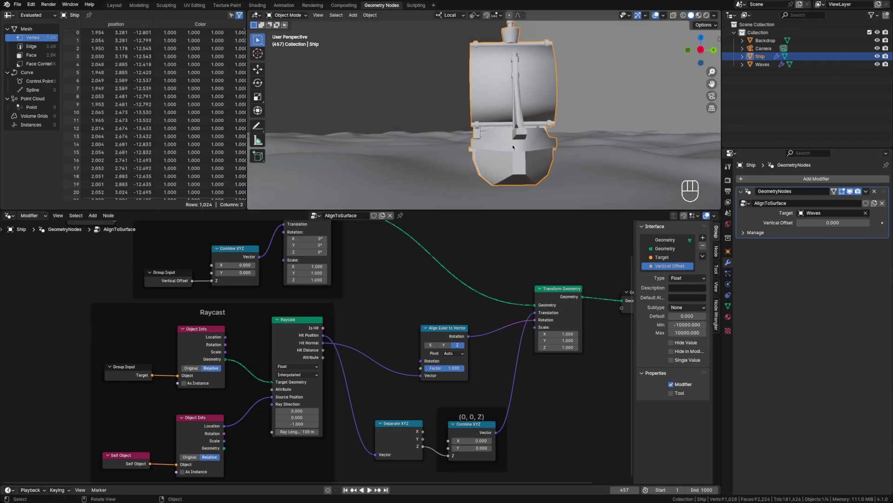
Step: Play the wave animation and examine the ship's tilt on the waves from the side and the end
key("space")
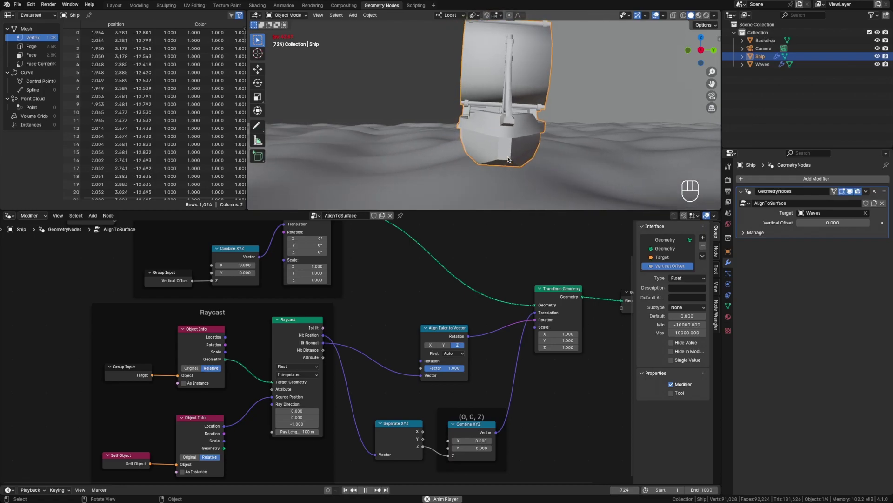
middle_click_drag(508, 159, 573, 166)
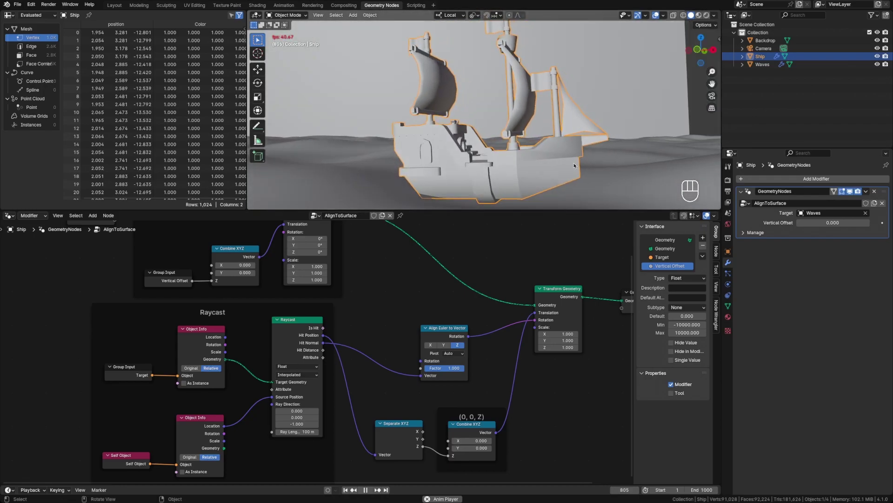
scroll(573, 165, "down", 2)
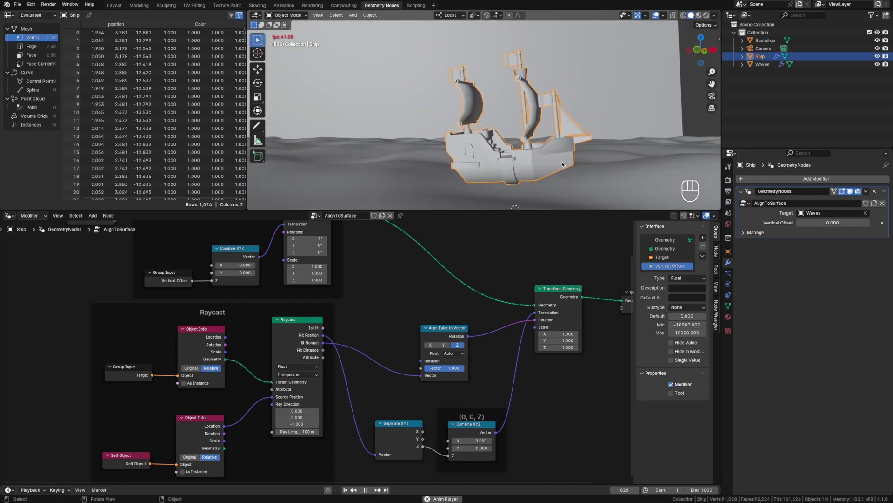
middle_click_drag(588, 164, 520, 166)
key("space")
Step: Sketch temporary annotation strokes beside the ship showing the upright axis, the tilted surface normal and the rotation between them
left_click_drag(445, 329, 450, 325)
left_click(443, 311)
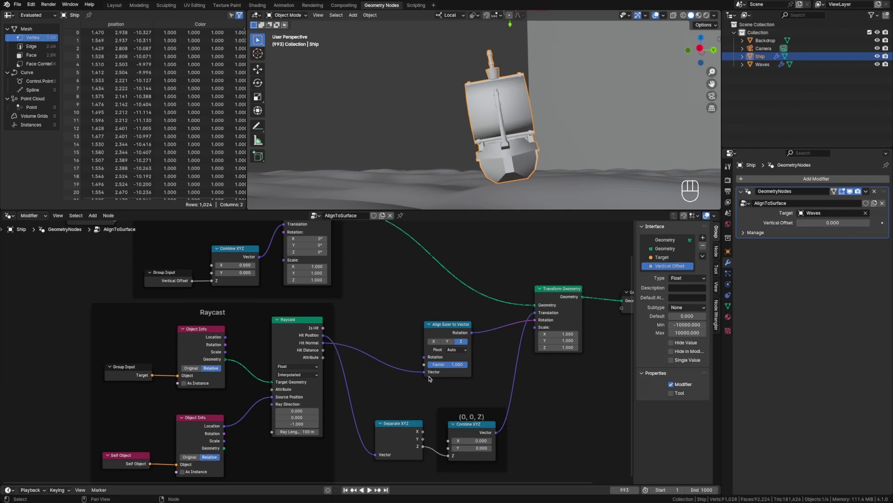
middle_click_drag(480, 171, 467, 173)
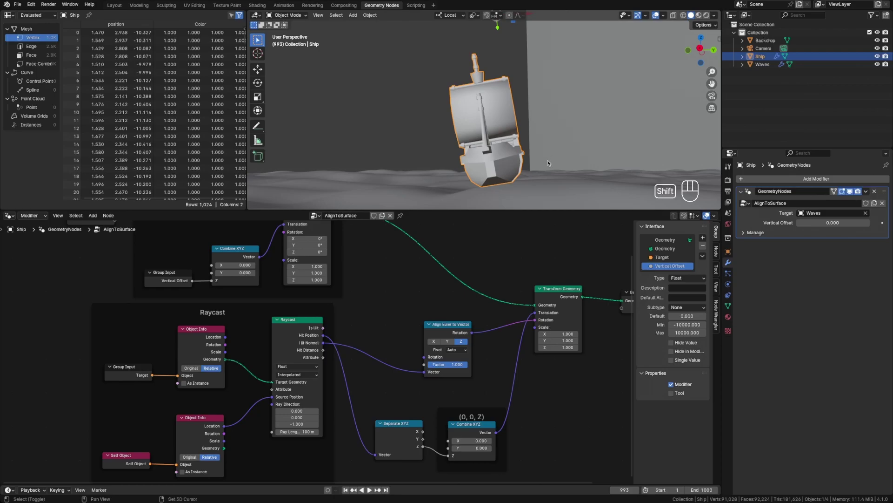
mouse_move(548, 160)
middle_mouse_down("shift")
mouse_move(528, 154)
mouse_move(546, 155)
middle_mouse_up("shift")
middle_click_drag(546, 154, 479, 155, "shift")
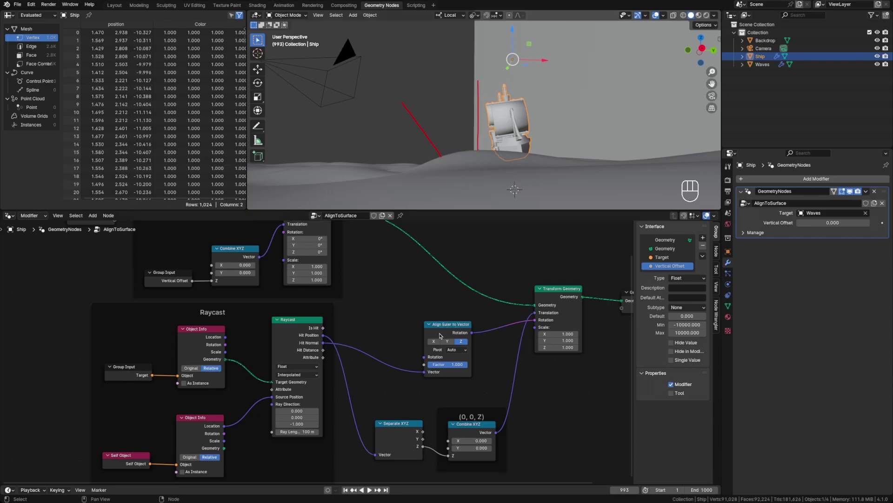
left_click_drag(448, 325, 450, 321)
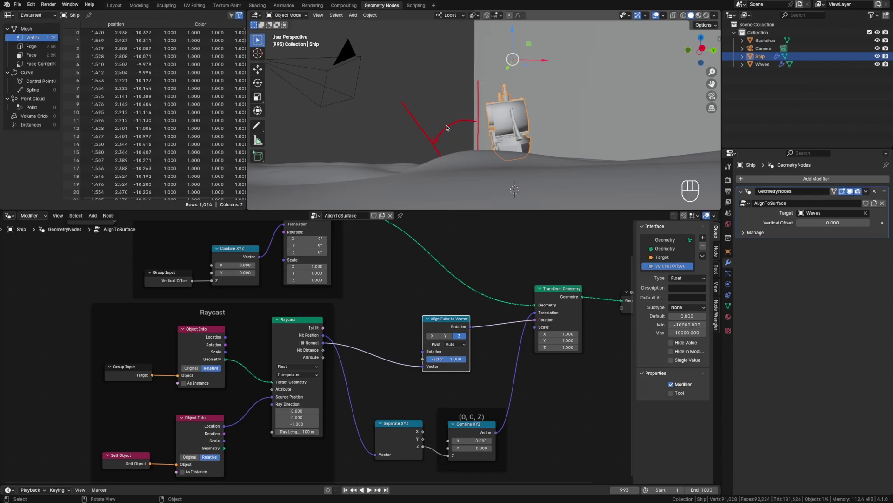
key("d")
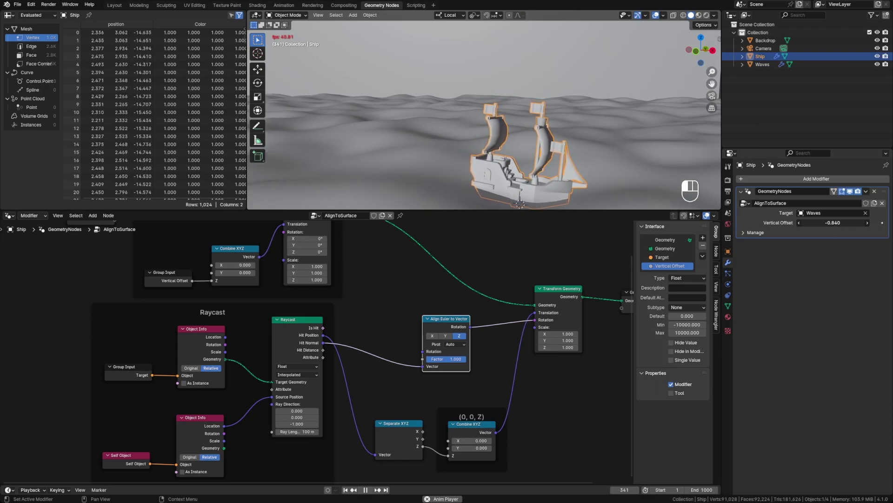
Step: Set the ship modifier's Vertical Offset to -0.860 during playback, check the ship's waterline, and save the file
middle_click_drag(628, 153, 554, 153)
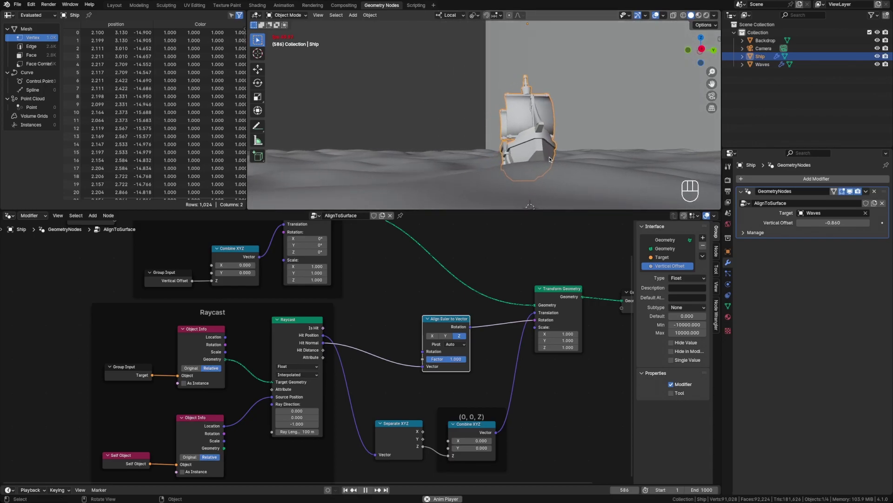
key("super+s")
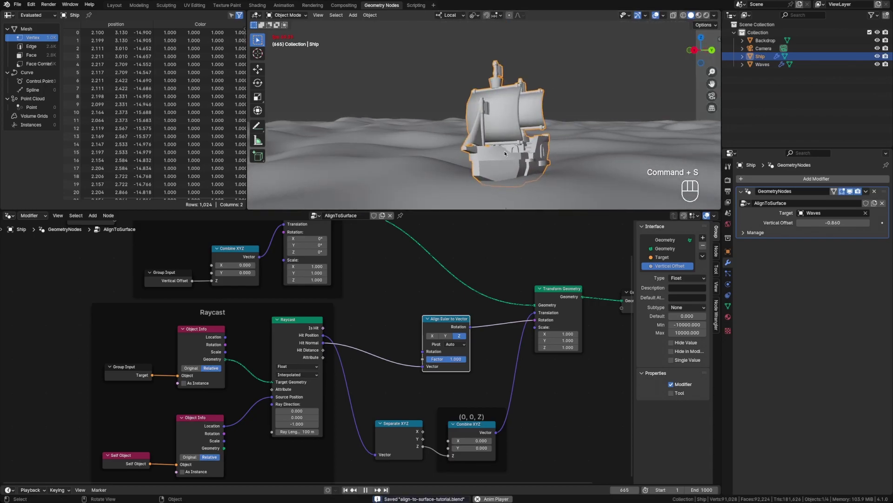
scroll(471, 316, "down", 2)
scroll(472, 315, "down", 1)
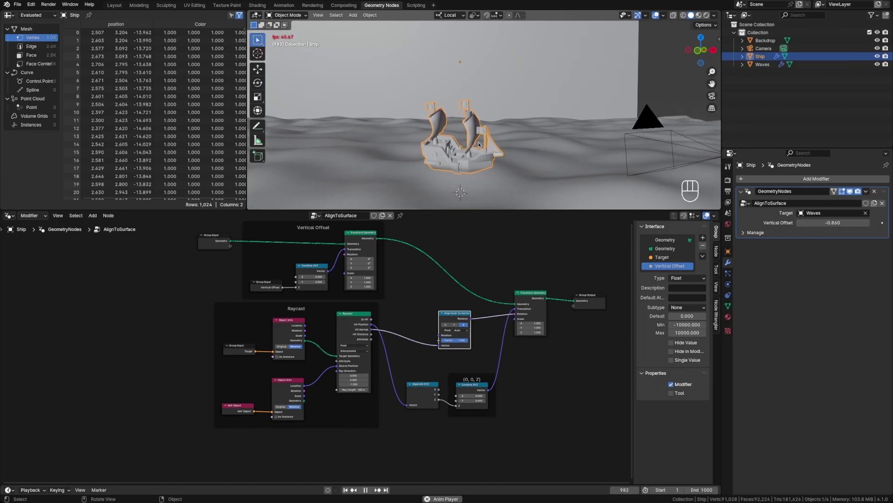
Step: Examine the AlignToSurface node tree, from the Vertical Offset and Raycast frames to the final Transform Geometry, while the animation plays
middle_click_drag(399, 316, 383, 337)
scroll(338, 350, "up", 3)
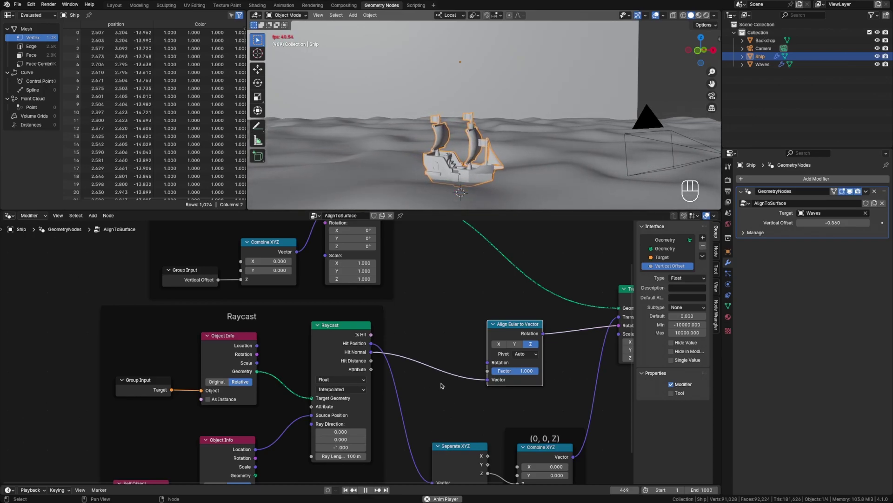
scroll(441, 387, "down", 1)
scroll(441, 391, "down", 4)
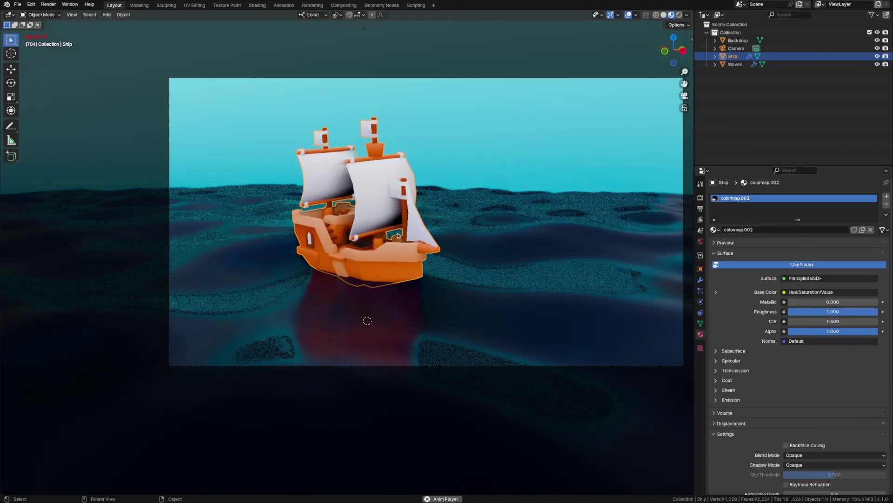
scroll(398, 235, "up", 1)
mouse_move(398, 235)
middle_mouse_down("shift")
mouse_move(370, 235)
mouse_move(394, 244)
middle_mouse_up("shift")
scroll(395, 239, "down", 2)
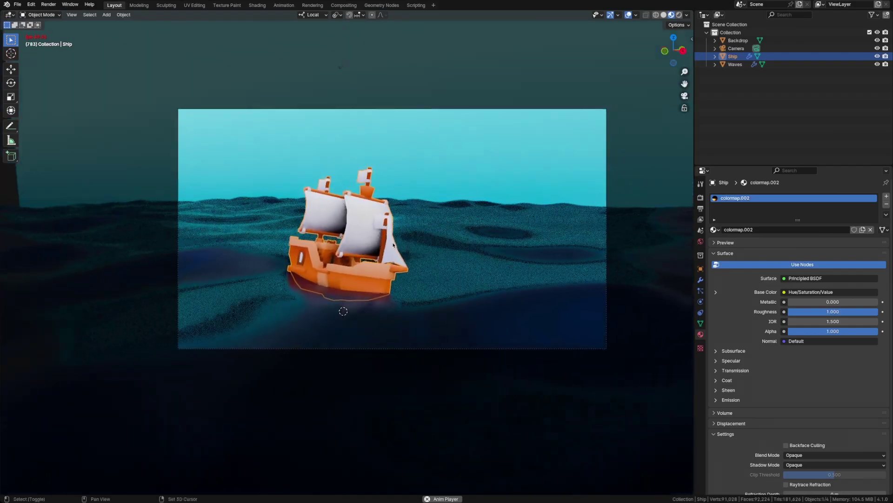
scroll(393, 244, "up", 1)
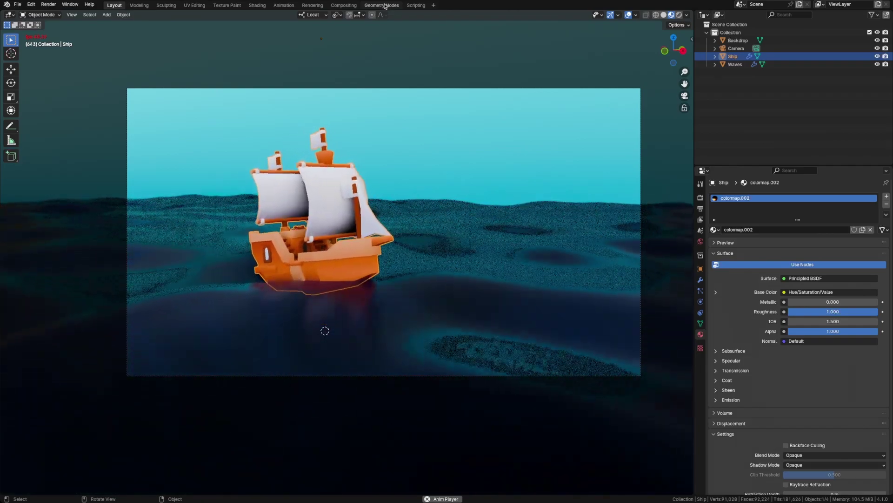
Step: Return to the Geometry Nodes workspace and review the complete node tree alongside the ship's animated motion
left_click(381, 5)
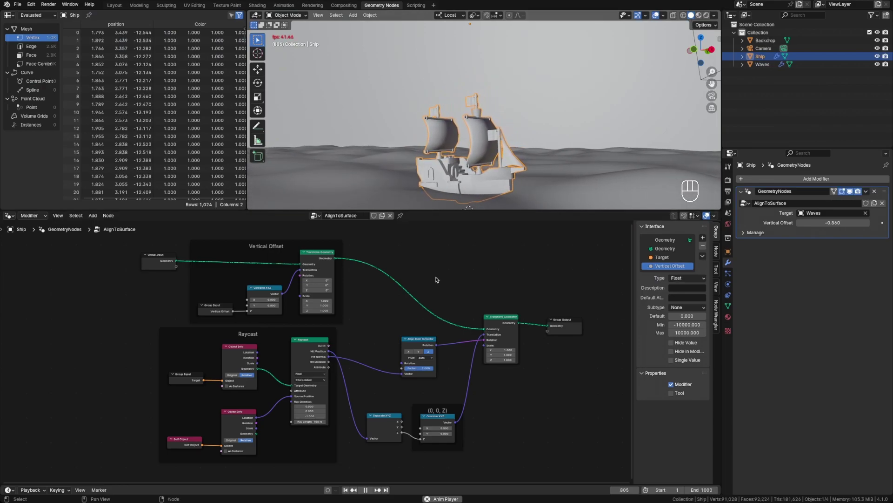
middle_click_drag(436, 280, 455, 278)
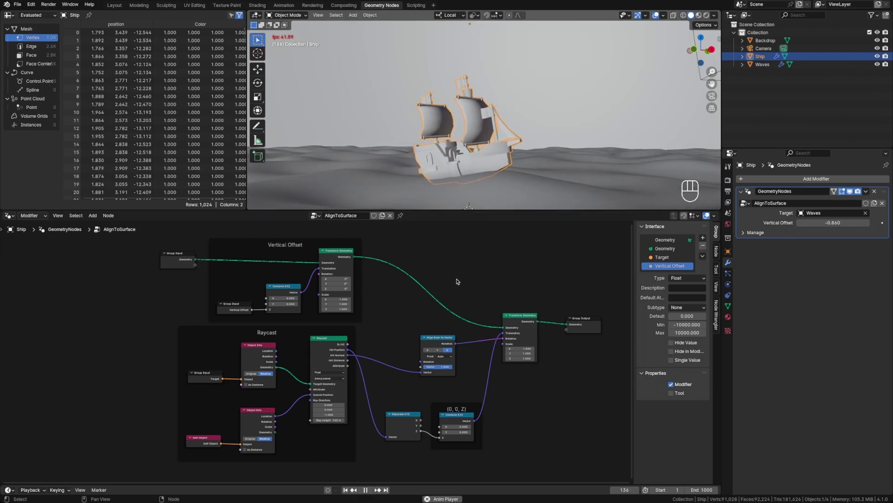
scroll(457, 280, "up", 1)
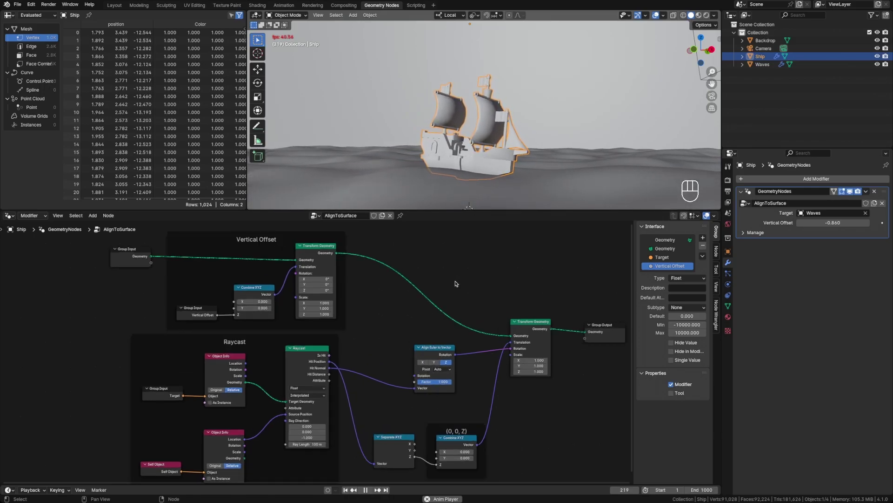
middle_click_drag(456, 284, 463, 276)
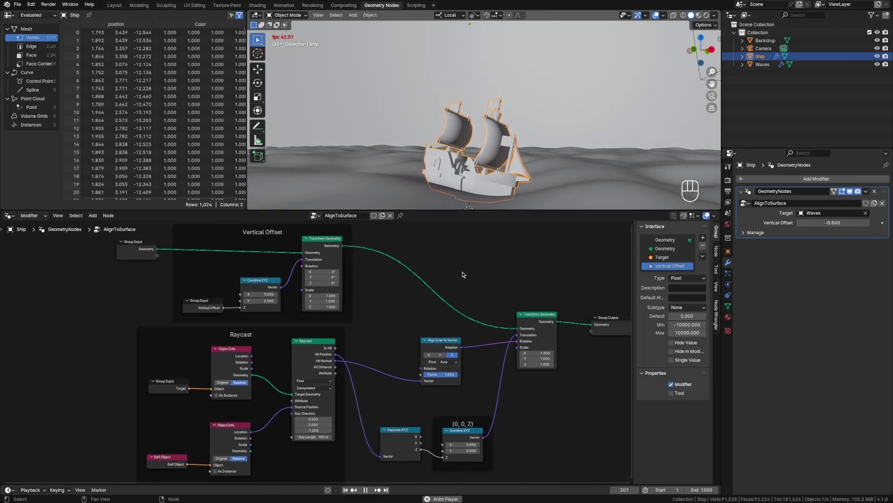
scroll(463, 275, "down", 2)
scroll(463, 274, "up", 2)
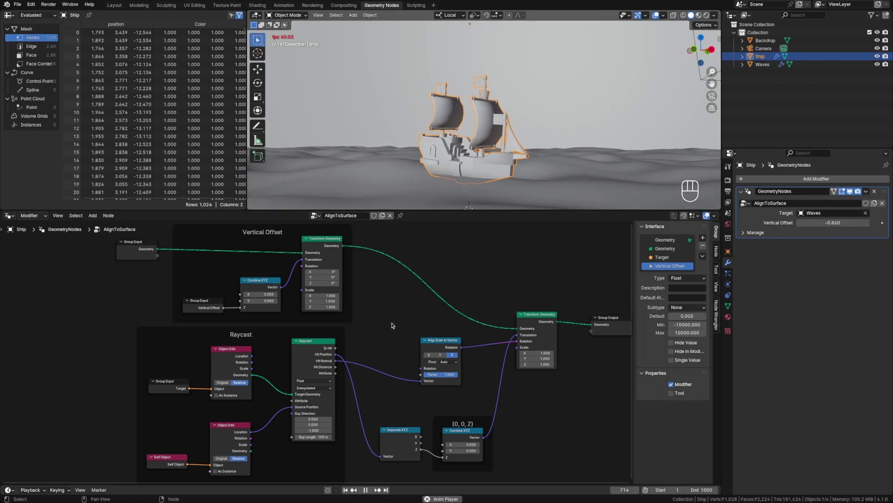
scroll(392, 325, "down", 2)
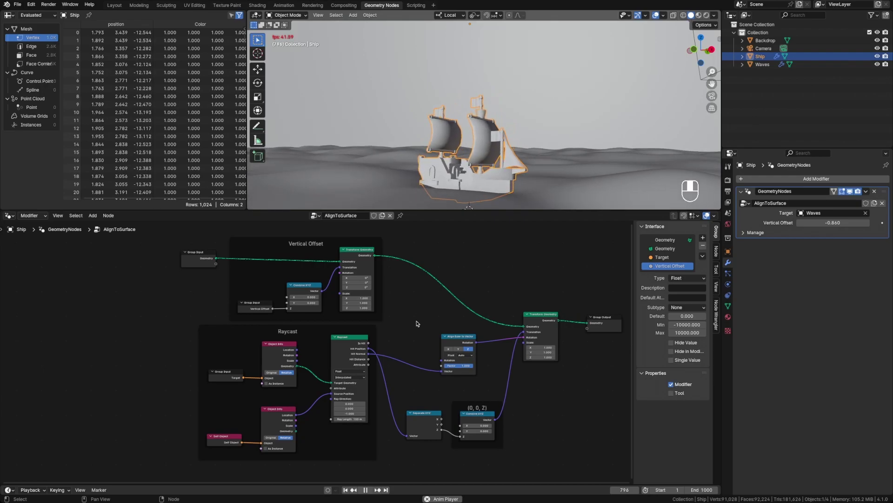